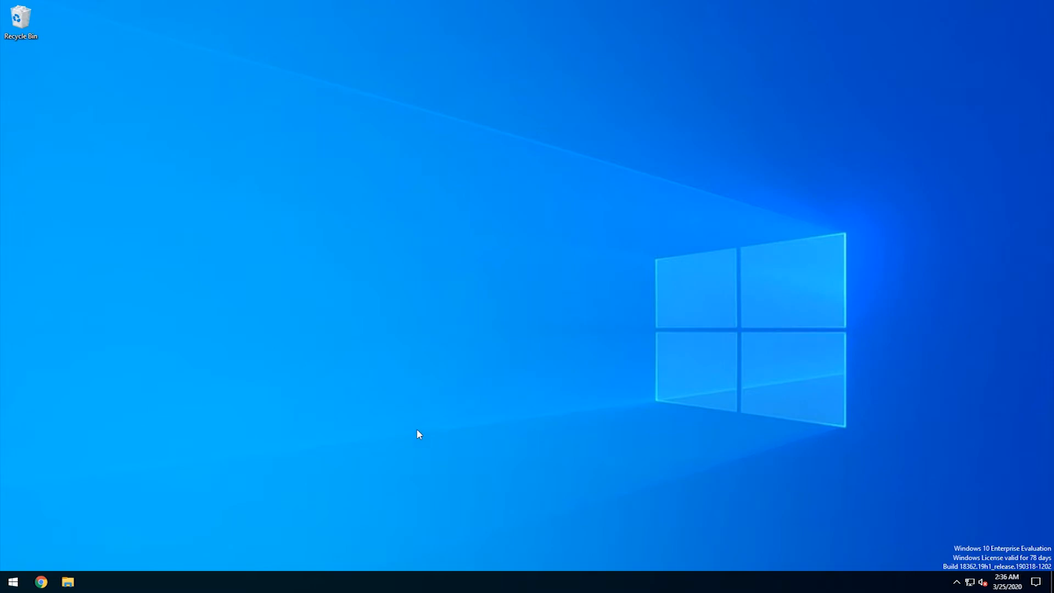
# - Launch i4SCADA Studio from Start and log in to the GettingStarted database
pyautogui.click(12, 582)
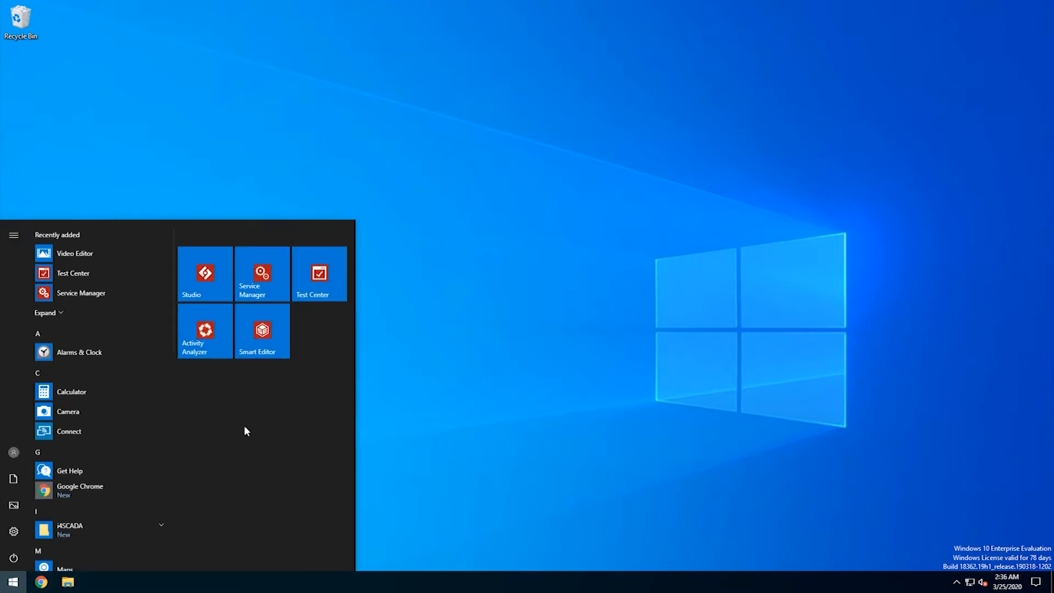
pyautogui.click(208, 284)
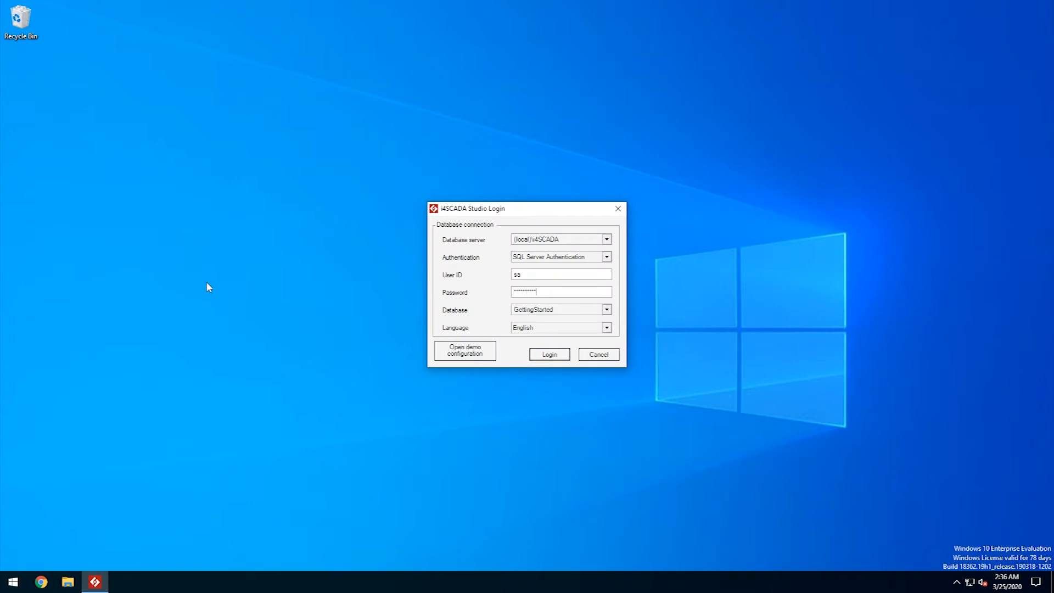
pyautogui.click(531, 355)
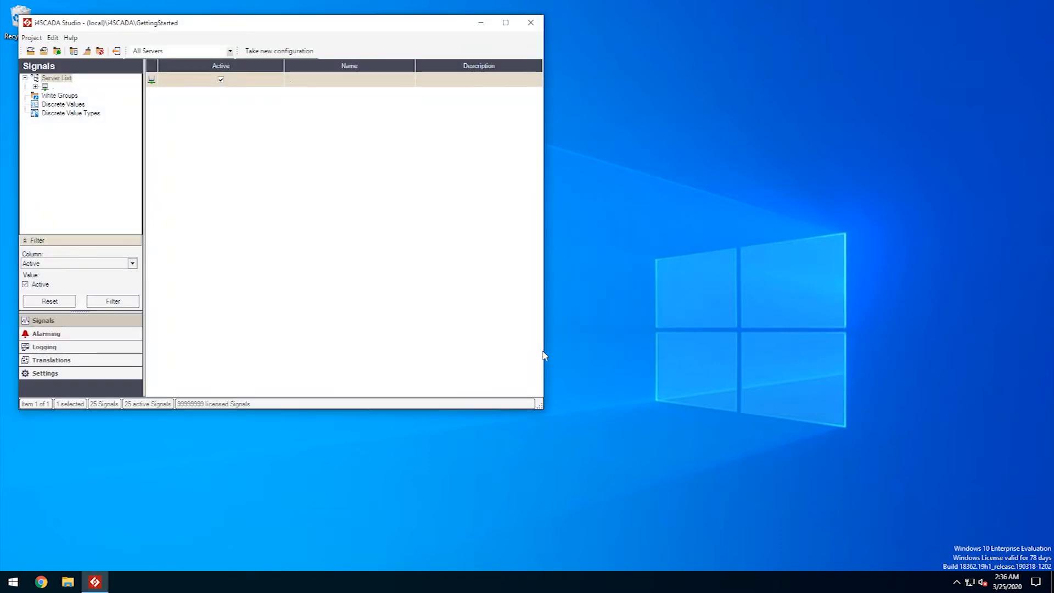
# - Expand the server and its OPC.Sim.DA signal groups to review the Buffer signals, then minimize Studio
pyautogui.click(35, 86)
pyautogui.click(46, 96)
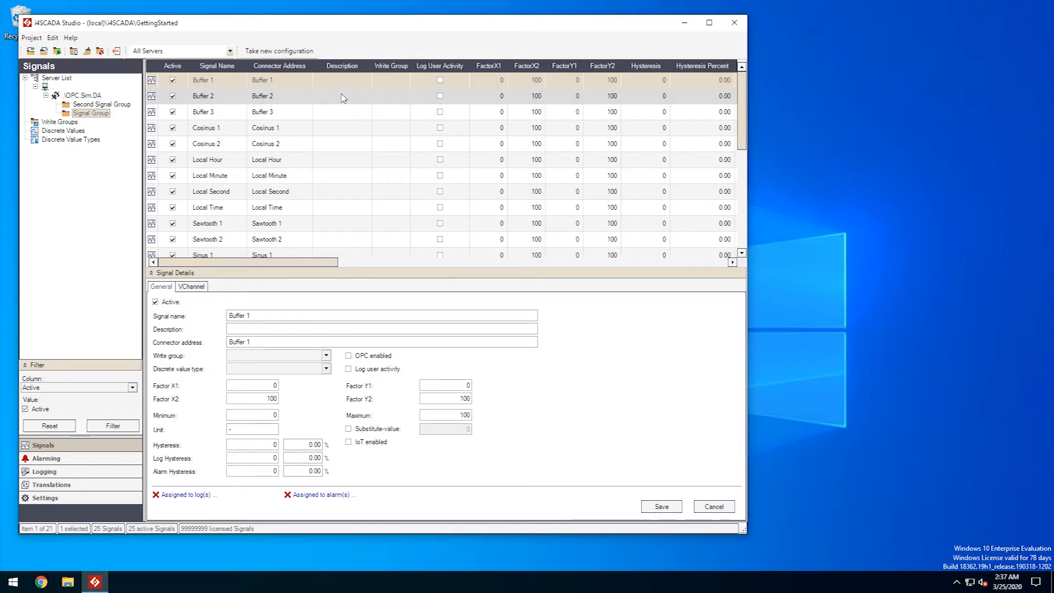
pyautogui.click(686, 27)
# - Launch i4SCADA SmartEditor from Start and continue with the trial version
pyautogui.click(11, 581)
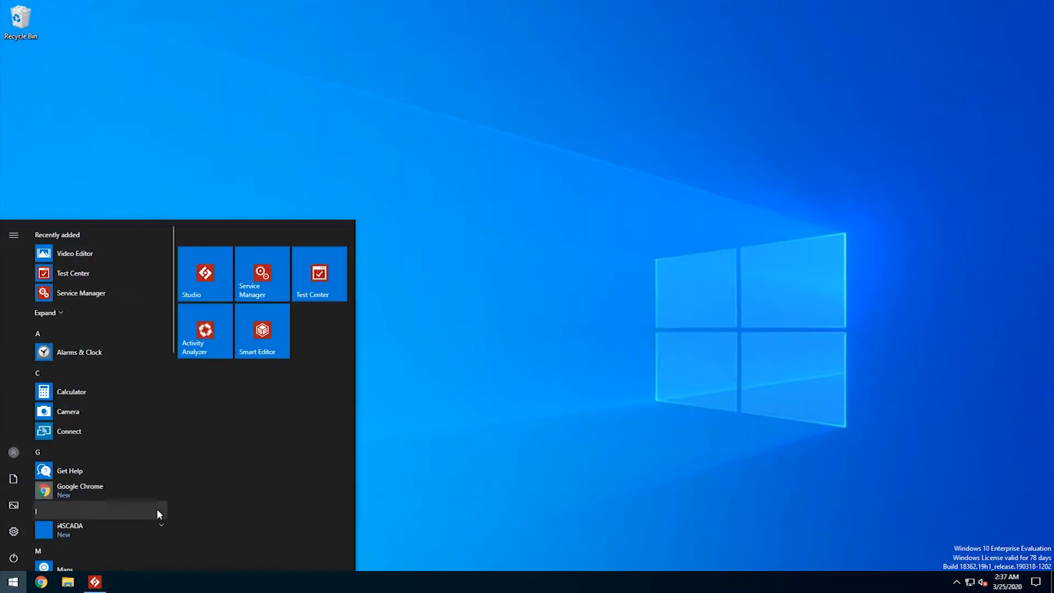
pyautogui.click(266, 332)
pyautogui.click(597, 364)
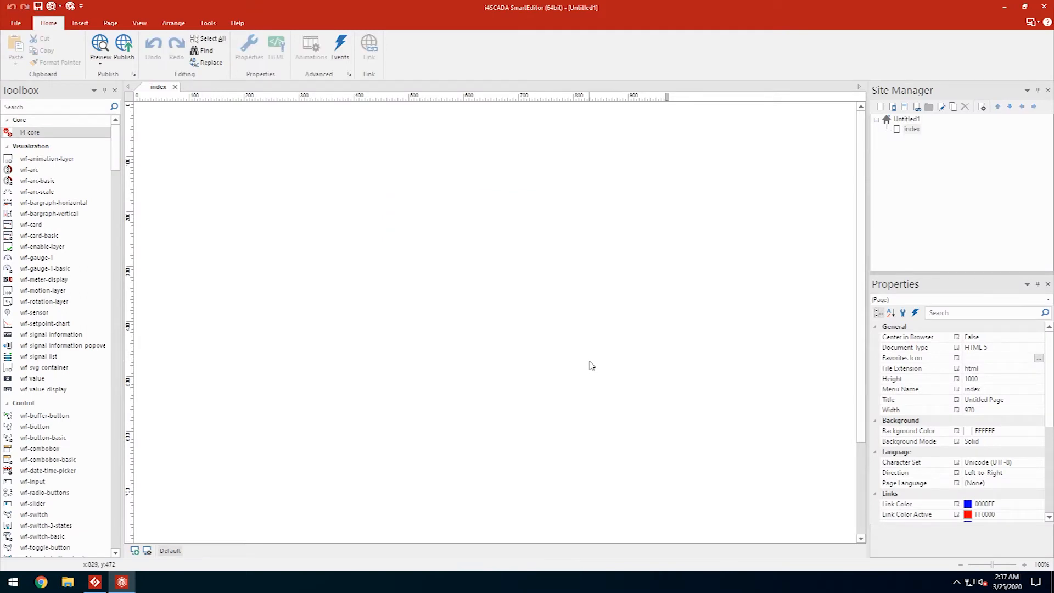
# - Place the i4-core component and a conveyor belt, found by searching 'convey', on the page
pyautogui.moveTo(33, 135); pyautogui.dragTo(183, 466)
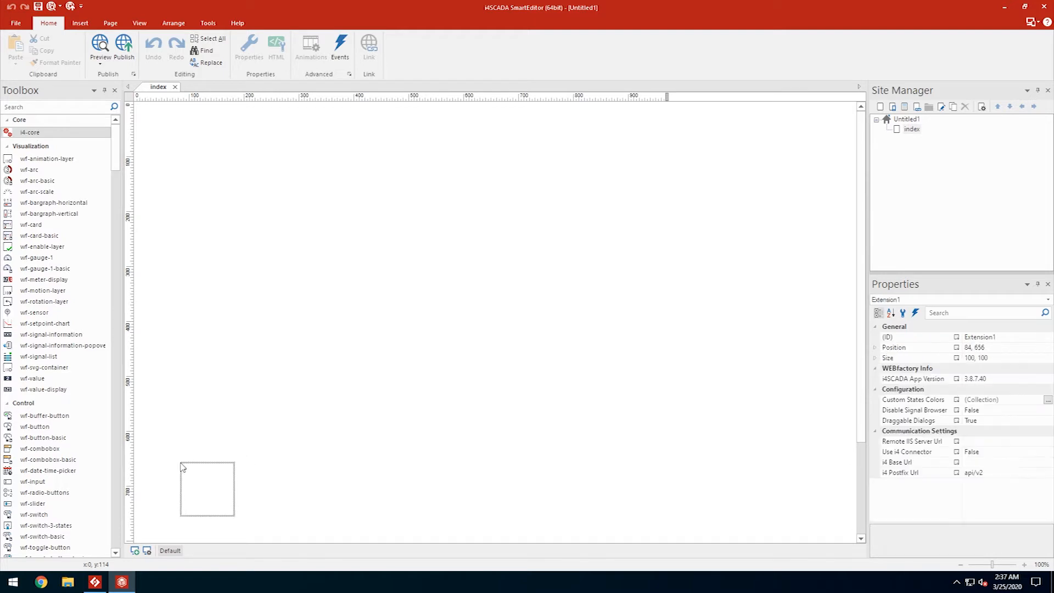
pyautogui.click(53, 106)
pyautogui.write('convey')
pyautogui.moveTo(38, 128); pyautogui.dragTo(182, 316)
# - Resize the conveyor belt and add a condition rule turning it red when %Buffer 1% == 0
pyautogui.moveTo(235, 368); pyautogui.dragTo(279, 297)
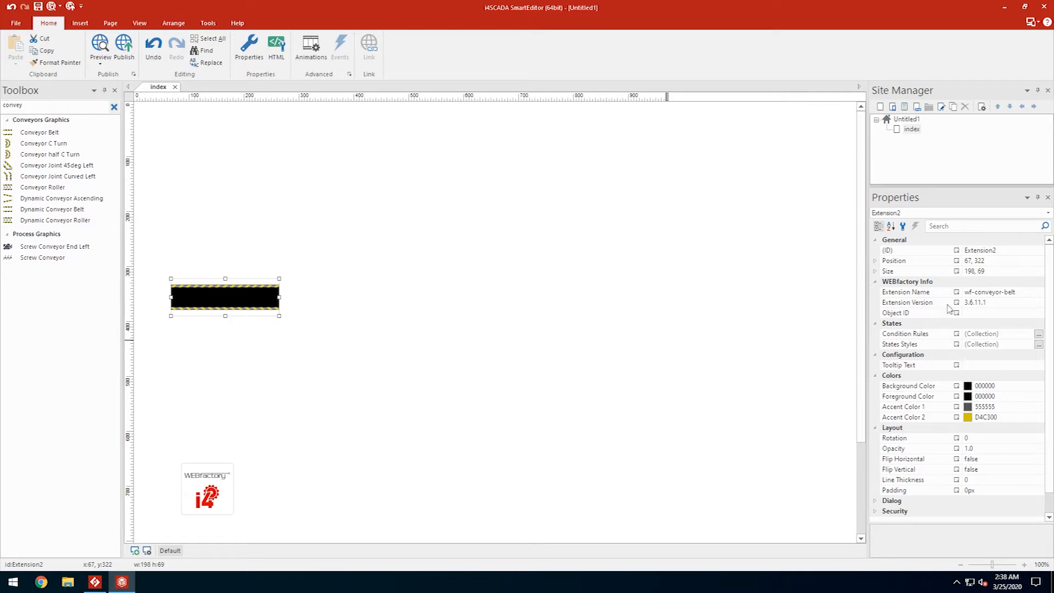
pyautogui.click(1039, 334)
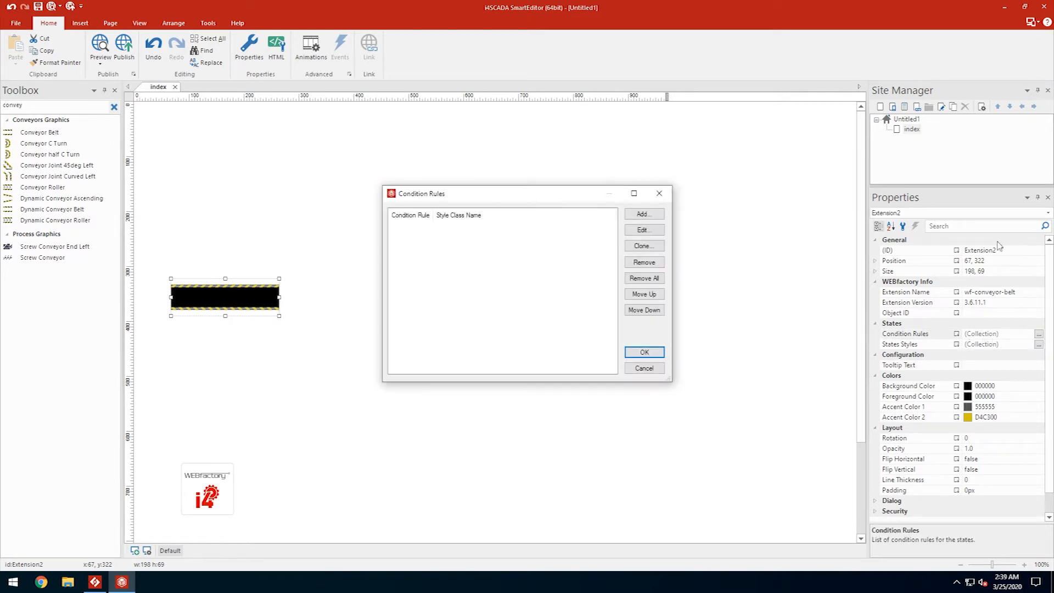
pyautogui.click(639, 214)
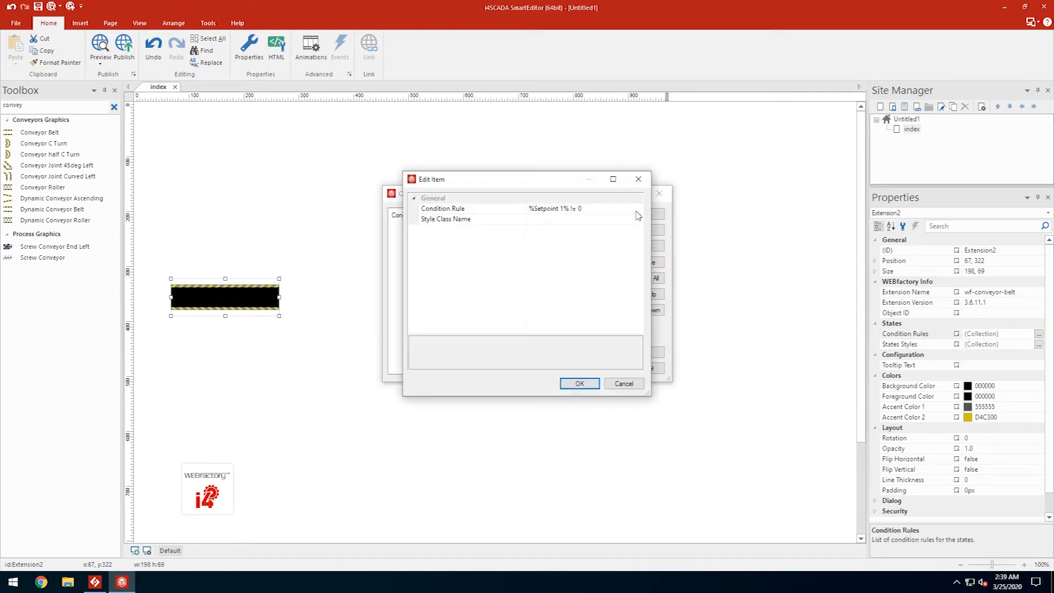
pyautogui.click(563, 211)
pyautogui.doubleClick(557, 209)
pyautogui.write('Buffer')
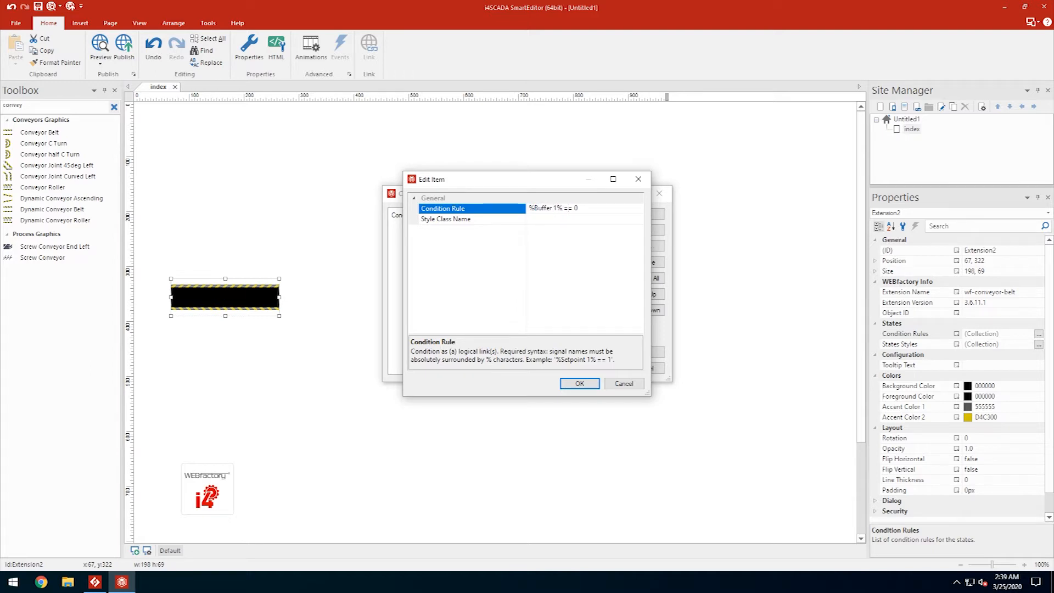
pyautogui.press('Tab')
pyautogui.press('Tab')
pyautogui.click(565, 219)
pyautogui.click(637, 219)
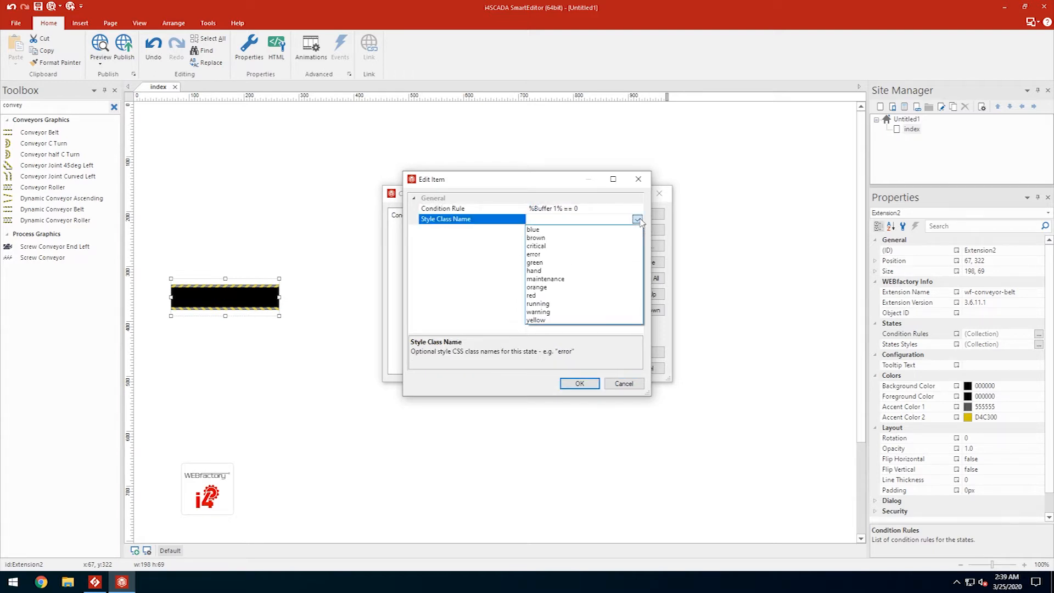
pyautogui.click(531, 295)
pyautogui.click(579, 383)
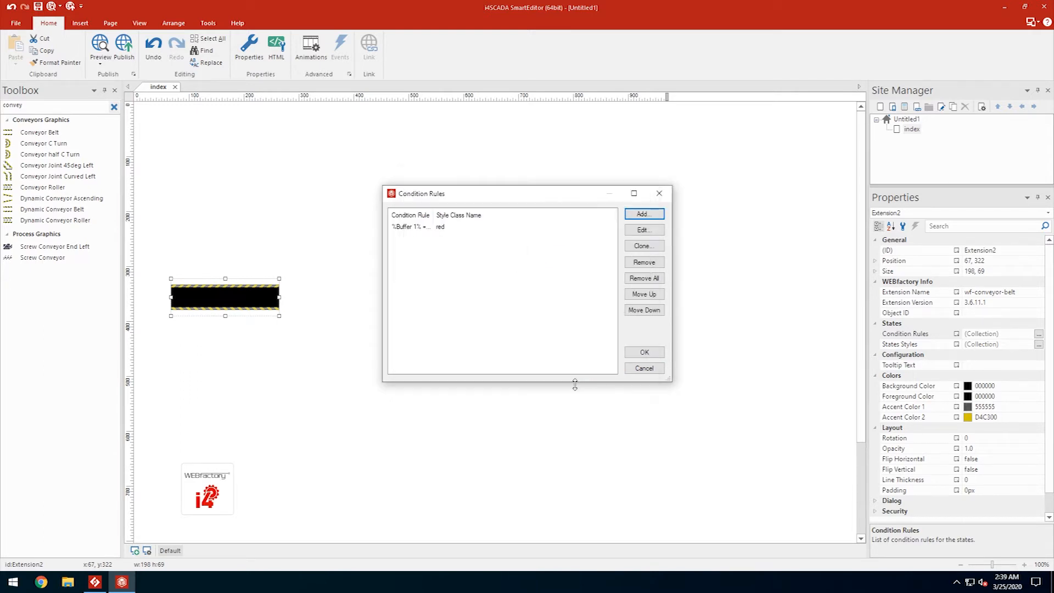
# - Clone the rule so the belt turns green when %Buffer 1% == 1, and save the rules
pyautogui.click(514, 227)
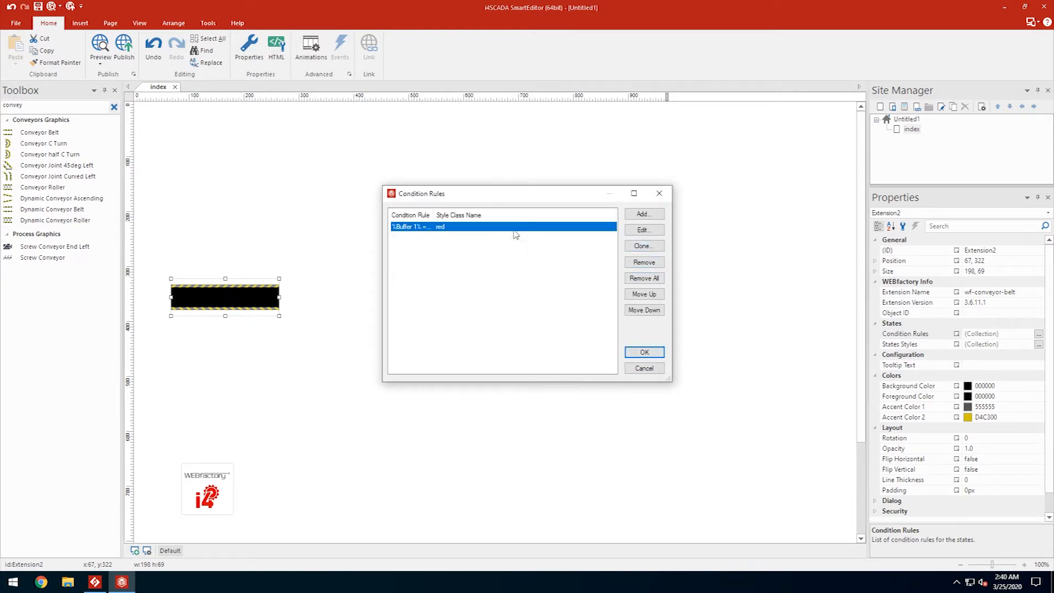
pyautogui.click(645, 248)
pyautogui.click(594, 209)
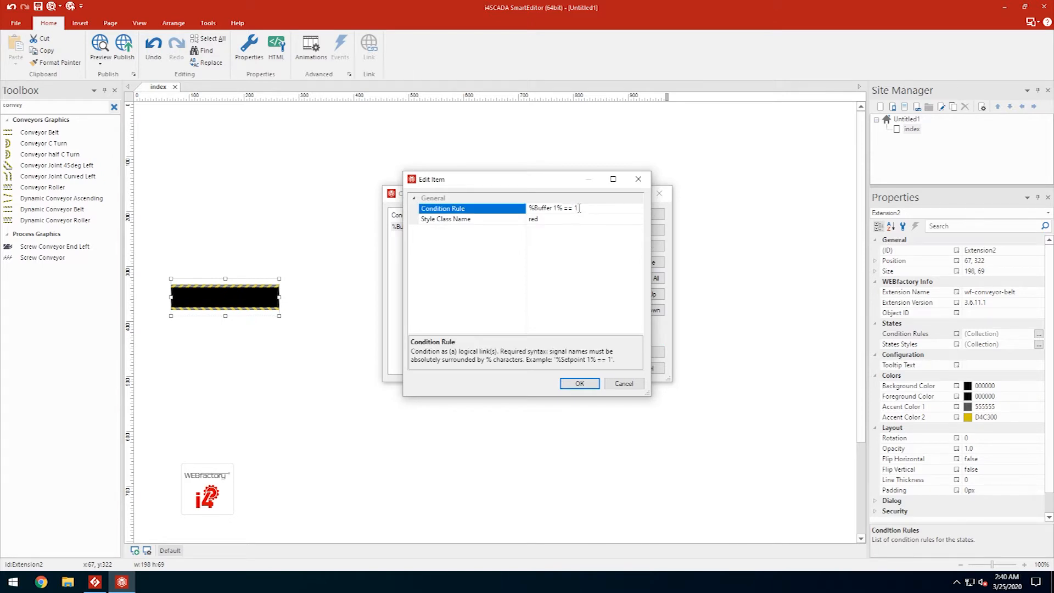
pyautogui.click(638, 220)
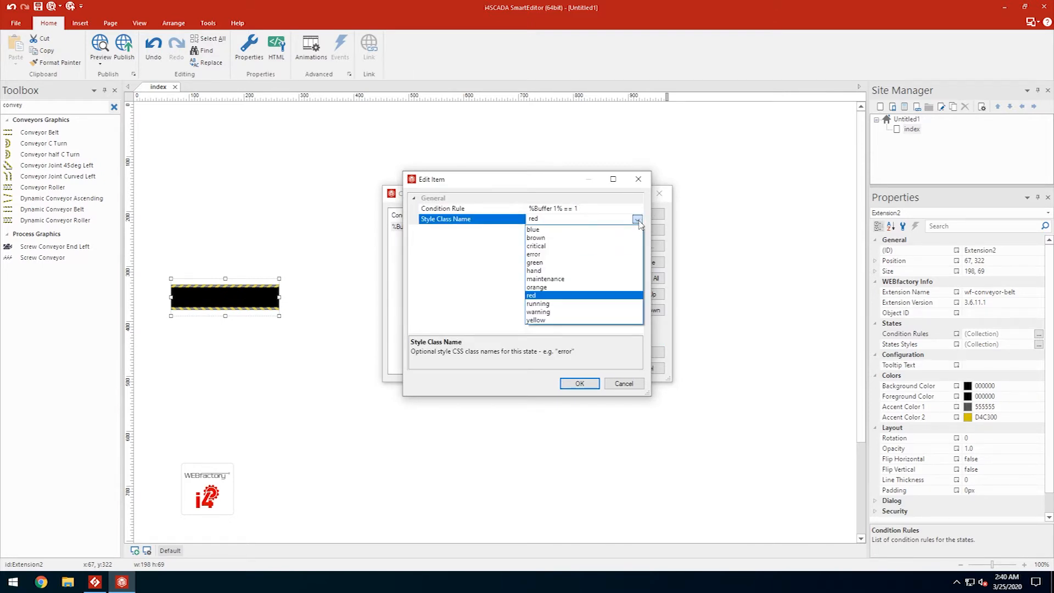
pyautogui.click(533, 262)
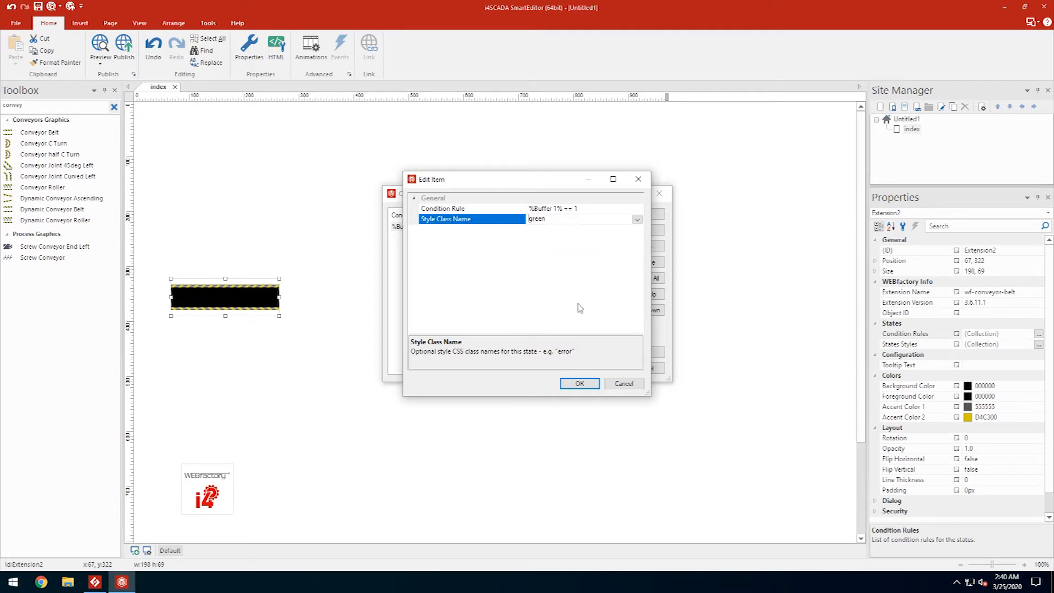
pyautogui.click(579, 383)
pyautogui.click(642, 349)
# - Search the toolbox for 'value' and place a wf-value-display below the conveyor belt
pyautogui.doubleClick(105, 108)
pyautogui.write('value')
pyautogui.moveTo(43, 143); pyautogui.dragTo(187, 333)
# - Resize the value display to the belt's width and label it 'PLC Signal'
pyautogui.moveTo(225, 370); pyautogui.dragTo(279, 334)
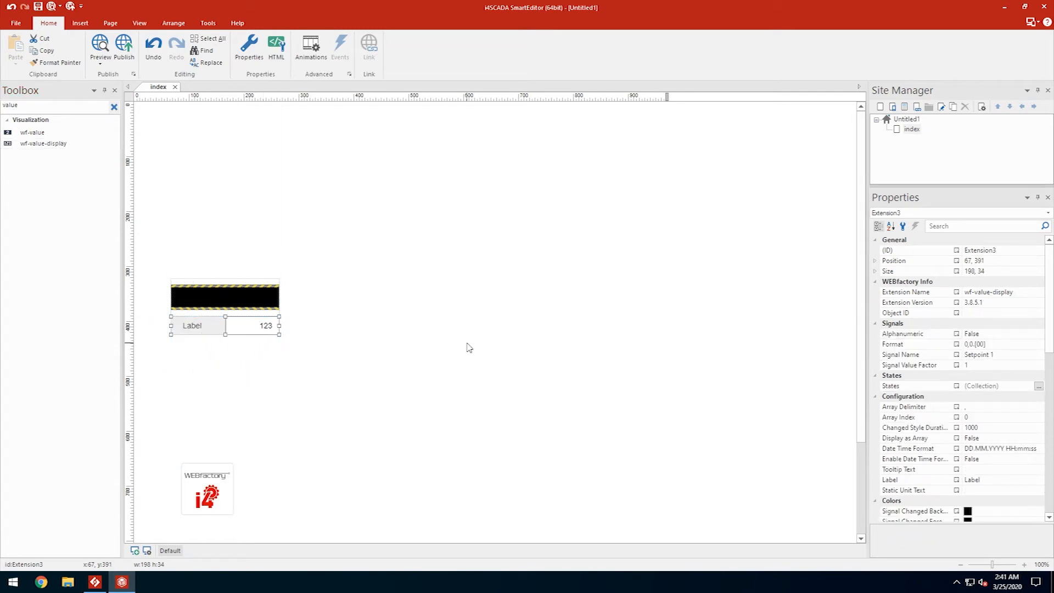
pyautogui.click(994, 482)
pyautogui.write('PLC Sign')
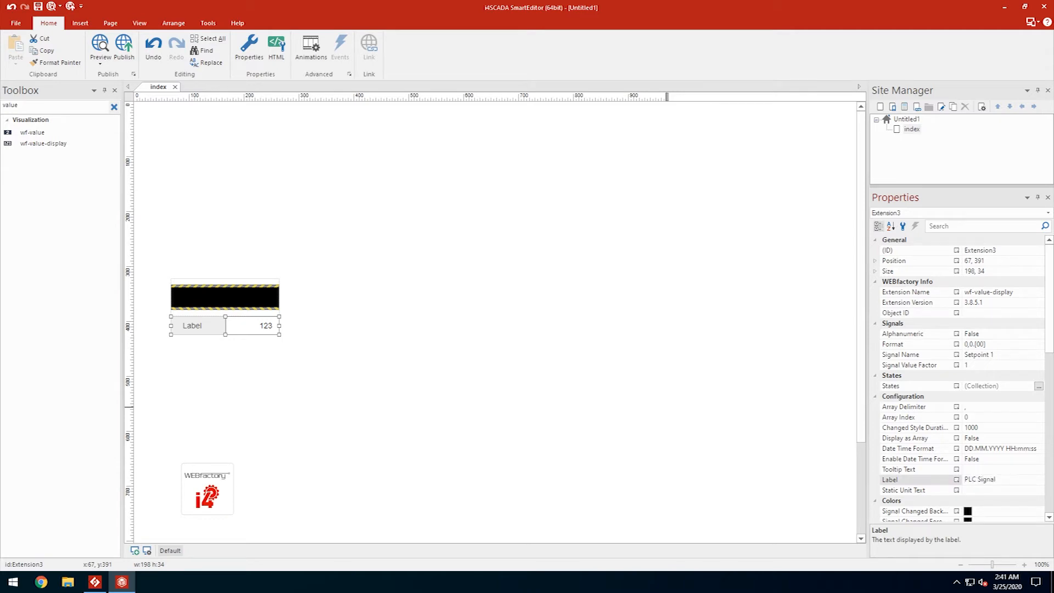
pyautogui.press('Return')
# - Bind the value display to Buffer 1 and set its label width to 110
pyautogui.click(981, 354)
pyautogui.moveTo(989, 354); pyautogui.dragTo(933, 354)
pyautogui.write('Buffer')
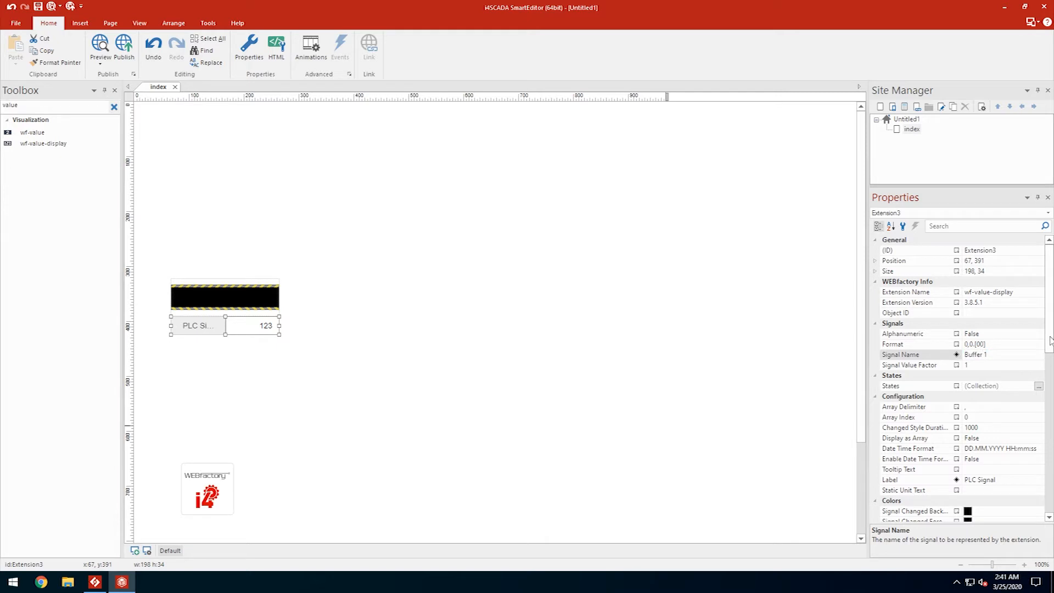
pyautogui.scroll(-10, 996, 313)
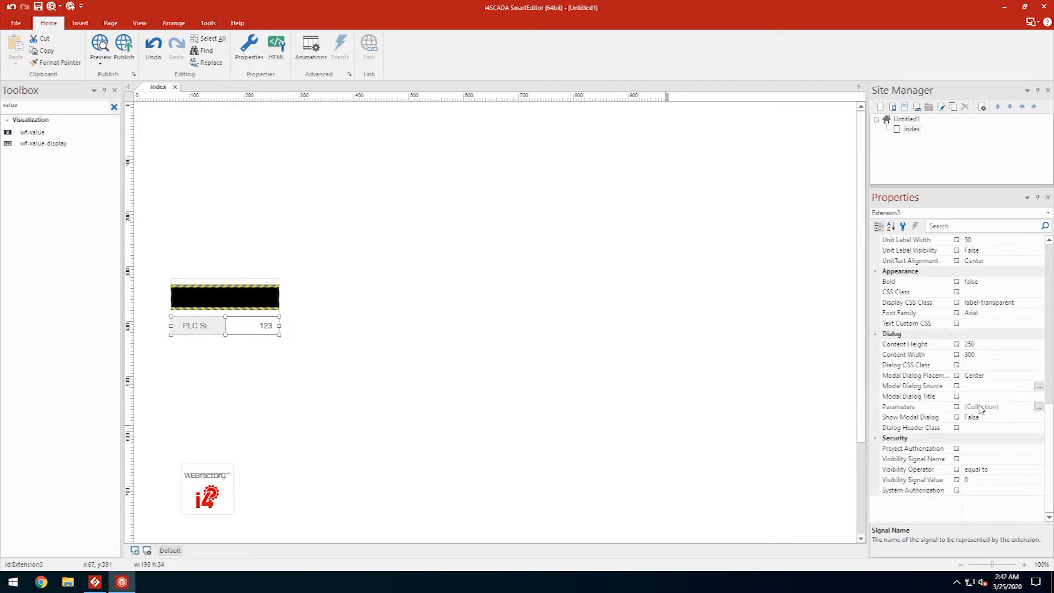
pyautogui.scroll(1, 981, 277)
pyautogui.click(971, 271)
pyautogui.click(1037, 269)
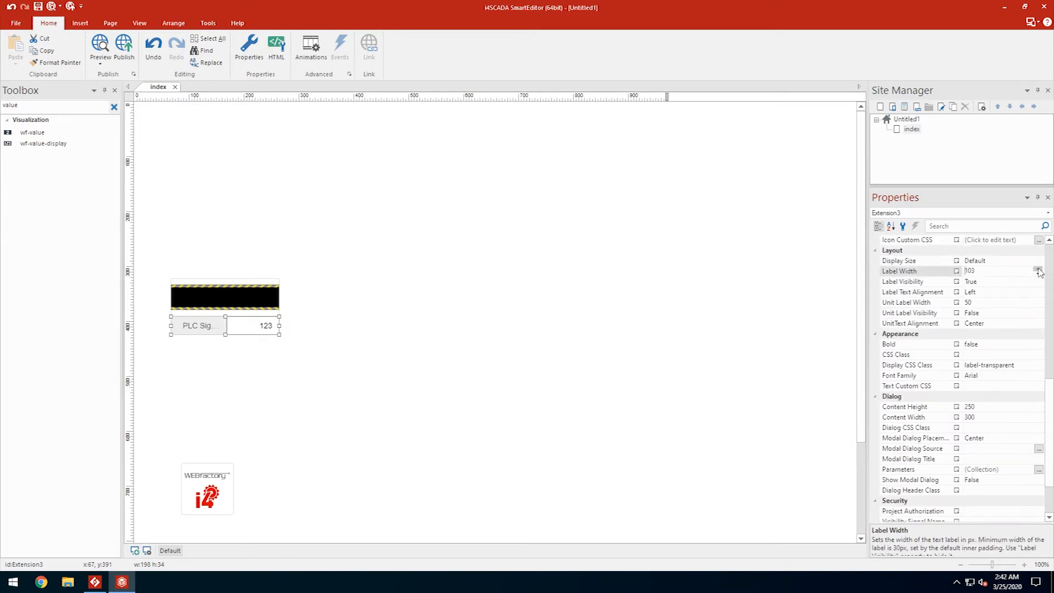
pyautogui.click(550, 291)
pyautogui.click(256, 328)
# - Search the toolbox for 'swit' and place a wf-switch above the conveyor belt
pyautogui.click(115, 107)
pyautogui.write('swit')
pyautogui.moveTo(33, 133); pyautogui.dragTo(284, 258)
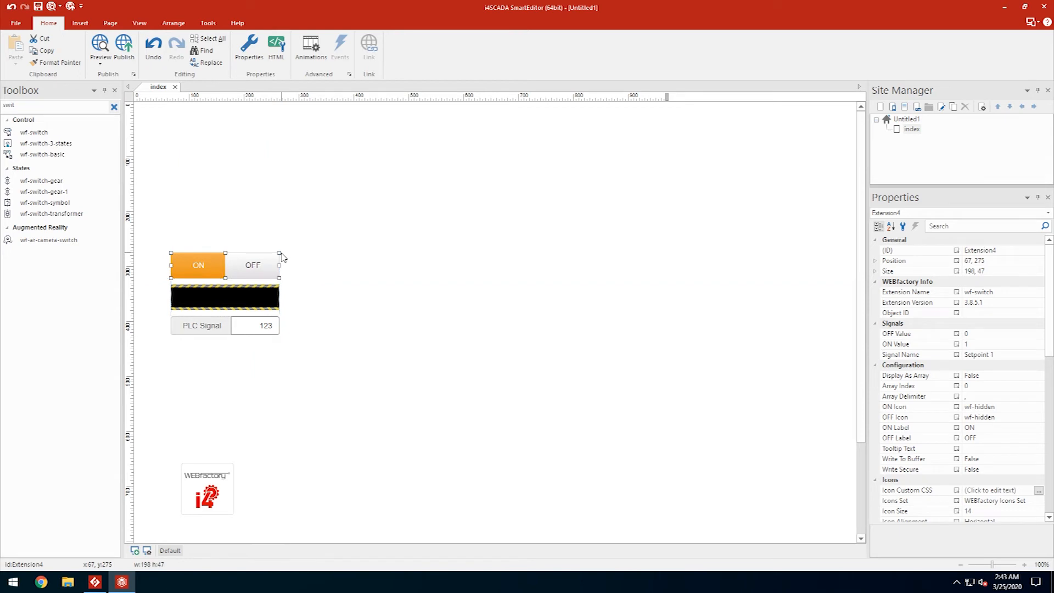
# - Bind the switch to Buffer 1 and check its ON value 1 and OFF value 0
pyautogui.click(976, 355)
pyautogui.doubleClick(977, 354)
pyautogui.write('Buffer')
pyautogui.click(914, 352)
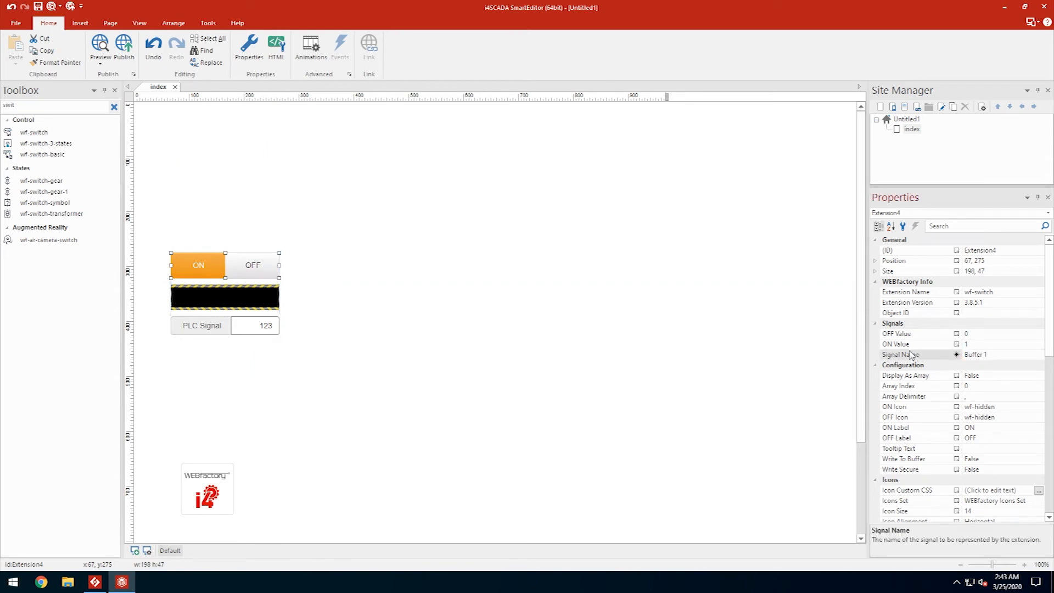
pyautogui.click(981, 343)
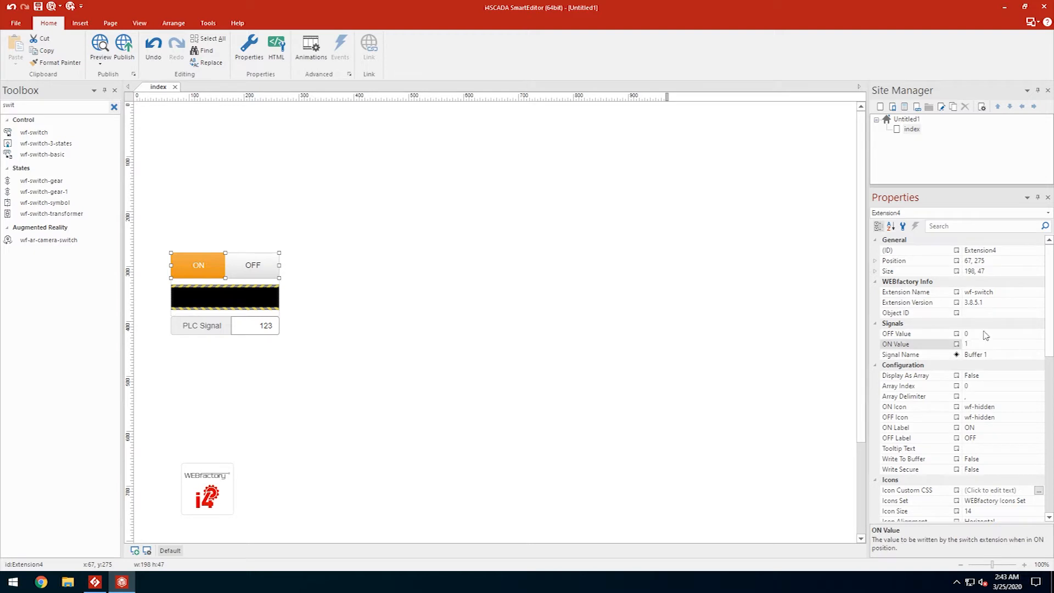
pyautogui.click(983, 332)
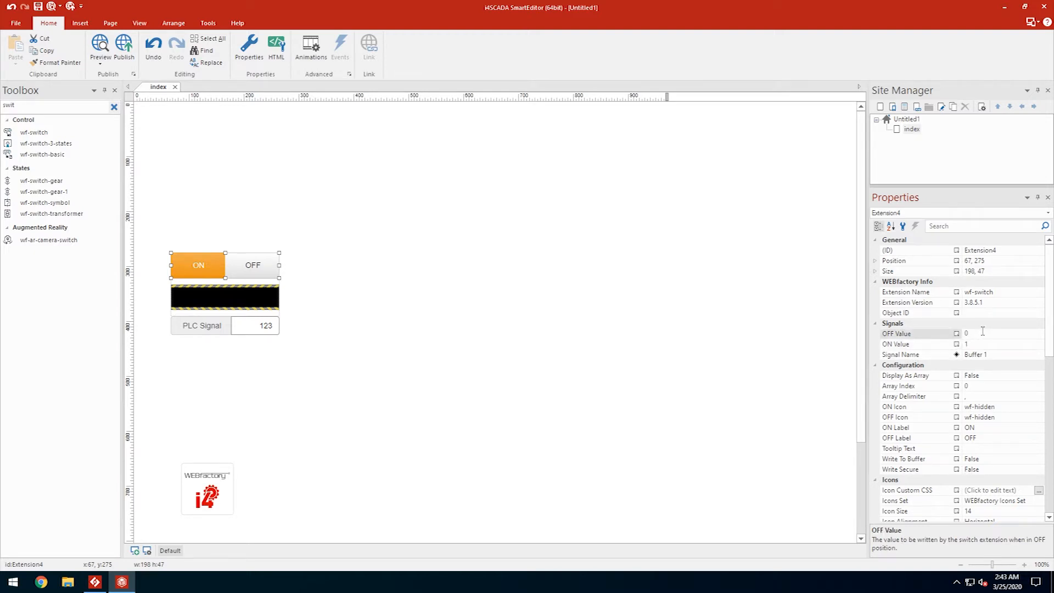
# - Copy the switch, belt and value display group and paste the copy beside the original
pyautogui.click(407, 221)
pyautogui.moveTo(306, 230); pyautogui.dragTo(168, 350)
pyautogui.hotkey('ctrl', 'c')
pyautogui.hotkey('ctrl', 'v')
pyautogui.moveTo(314, 362); pyautogui.dragTo(350, 266)
# - Move both conveyor groups toward the top and place the i4-core logo under the first group
pyautogui.click(496, 359)
pyautogui.moveTo(461, 373); pyautogui.dragTo(152, 237)
pyautogui.moveTo(203, 271); pyautogui.dragTo(198, 183)
pyautogui.click(220, 340)
pyautogui.moveTo(211, 473); pyautogui.dragTo(198, 299)
pyautogui.click(349, 344)
# - Change the right-hand switch's signal name to Buffer 2
pyautogui.click(379, 180)
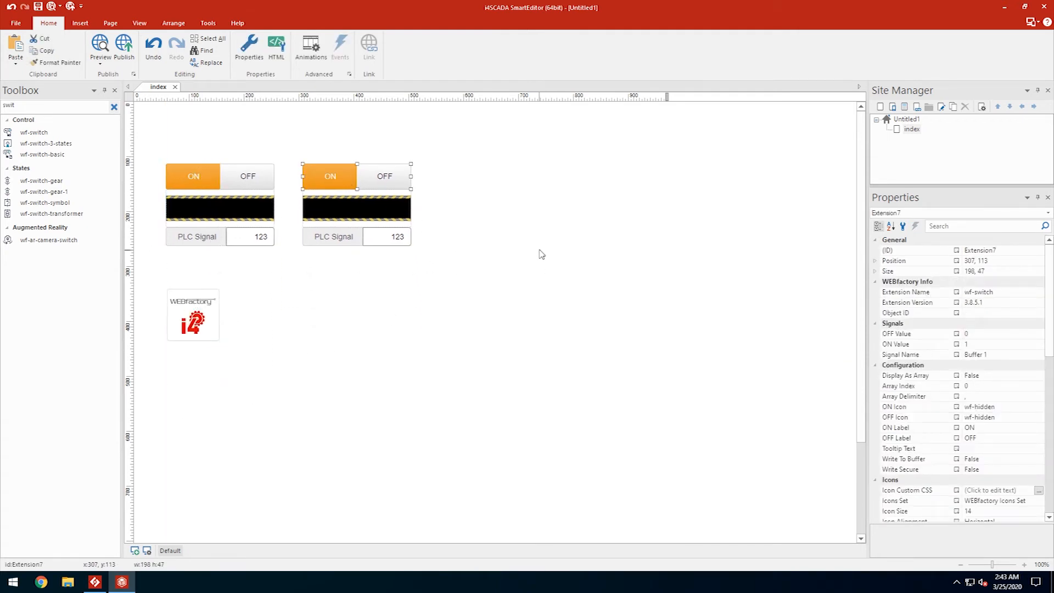
pyautogui.click(993, 352)
pyautogui.press('BackSpace')
pyautogui.write('2')
pyautogui.press('Return')
# - Edit both condition rules of the right conveyor belt to use %Buffer 2%
pyautogui.click(378, 207)
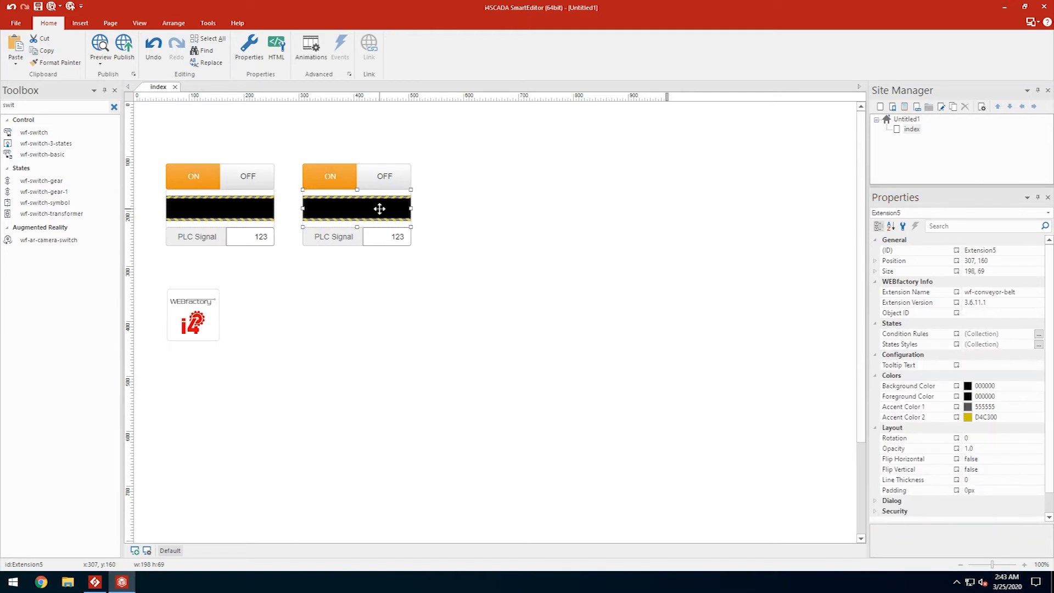
pyautogui.click(1038, 333)
pyautogui.doubleClick(439, 226)
pyautogui.click(558, 209)
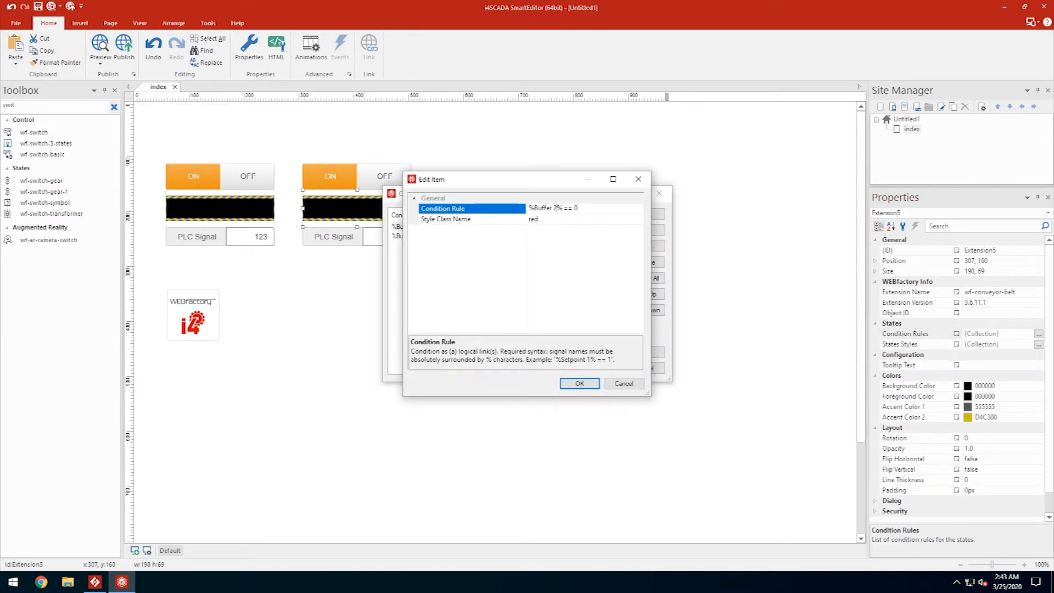
pyautogui.click(579, 383)
pyautogui.doubleClick(551, 236)
pyautogui.click(579, 382)
pyautogui.click(641, 352)
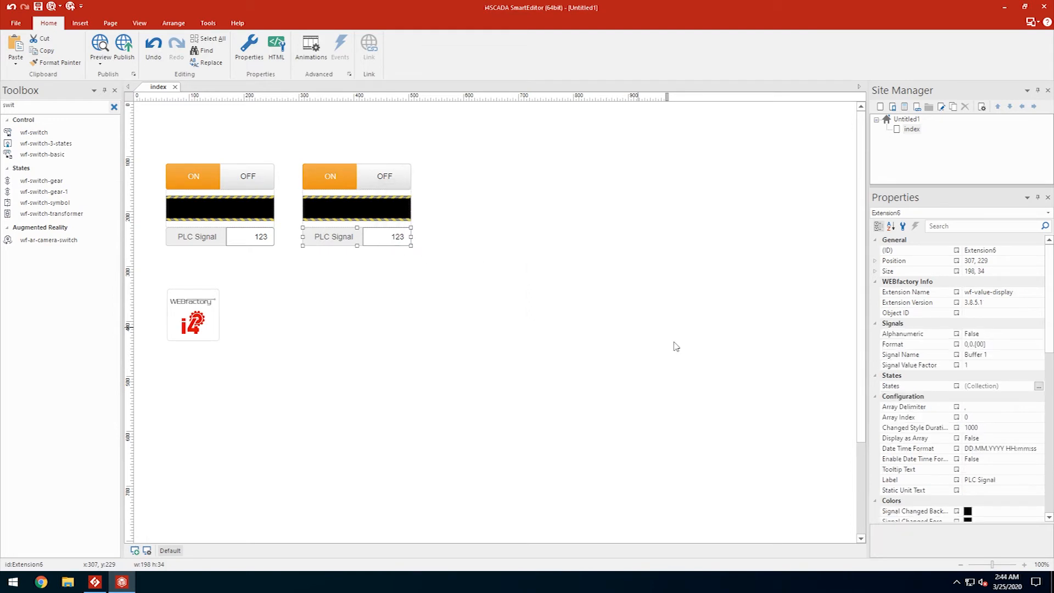
# - Set the right value display's signal name to Buffer 2
pyautogui.click(998, 355)
pyautogui.press('BackSpace')
pyautogui.write('2')
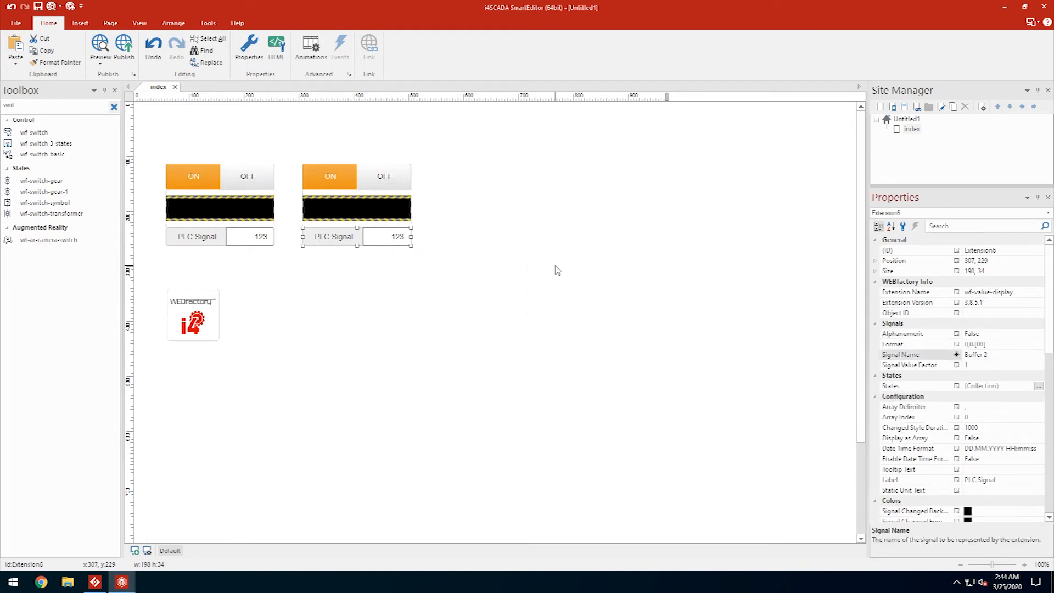
pyautogui.click(558, 270)
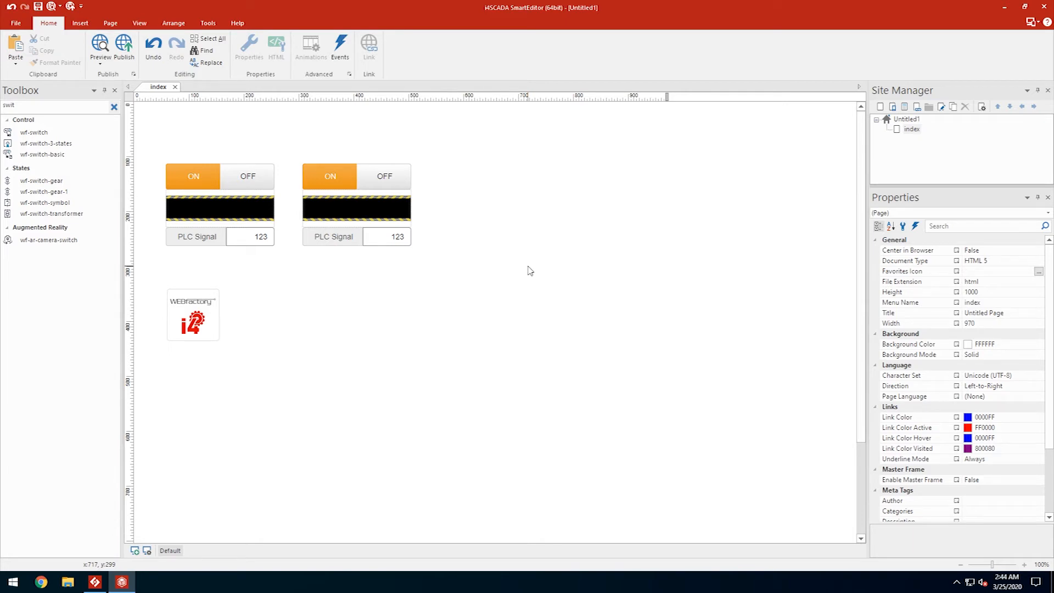
# - Place a wf-button on the page and size it above the left conveyor
pyautogui.click(114, 106)
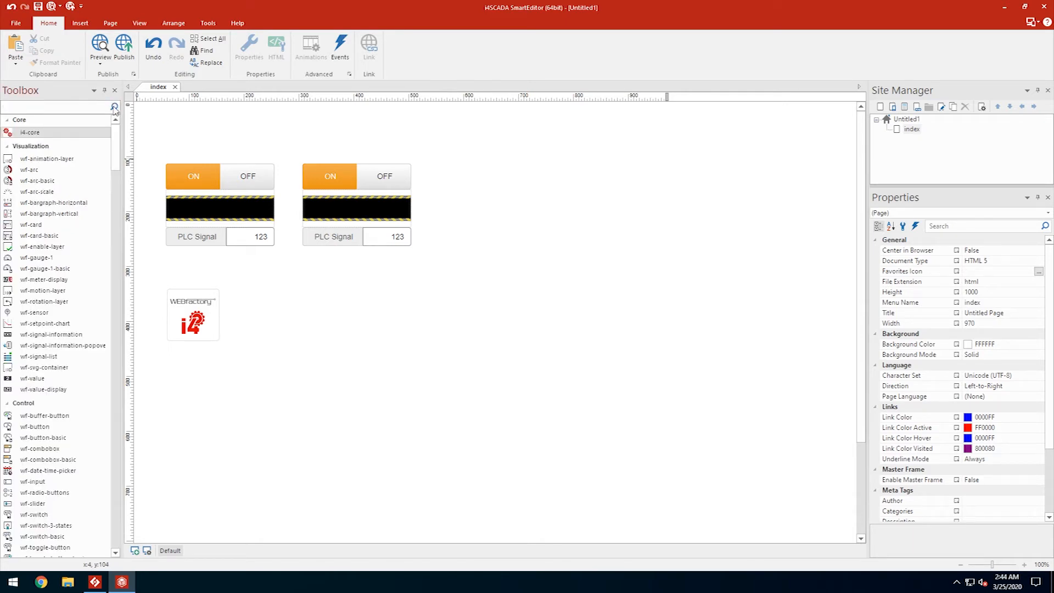
pyautogui.moveTo(35, 426); pyautogui.dragTo(160, 109)
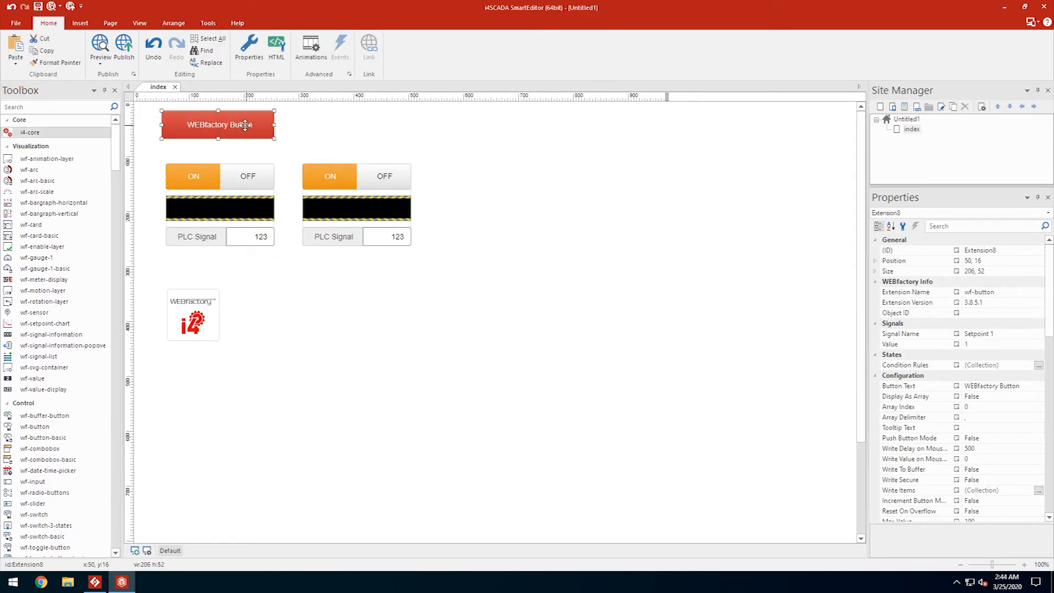
pyautogui.moveTo(162, 138); pyautogui.dragTo(195, 128)
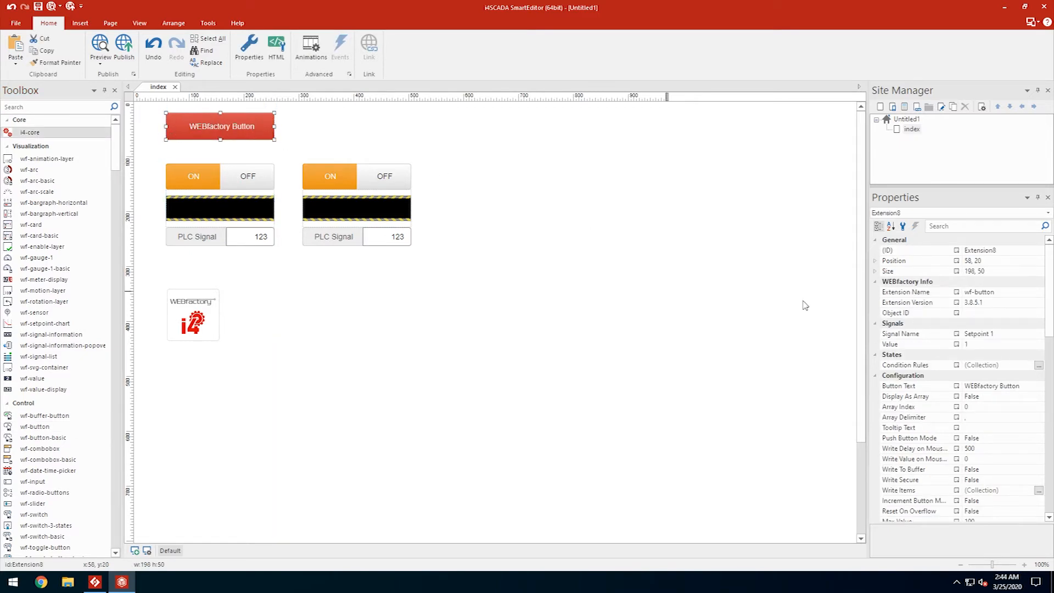
# - Set the button's caption to 'Start All'
pyautogui.click(1021, 385)
pyautogui.doubleClick(1022, 385)
pyautogui.hotkey('ctrl', 'a')
pyautogui.press('BackSpace')
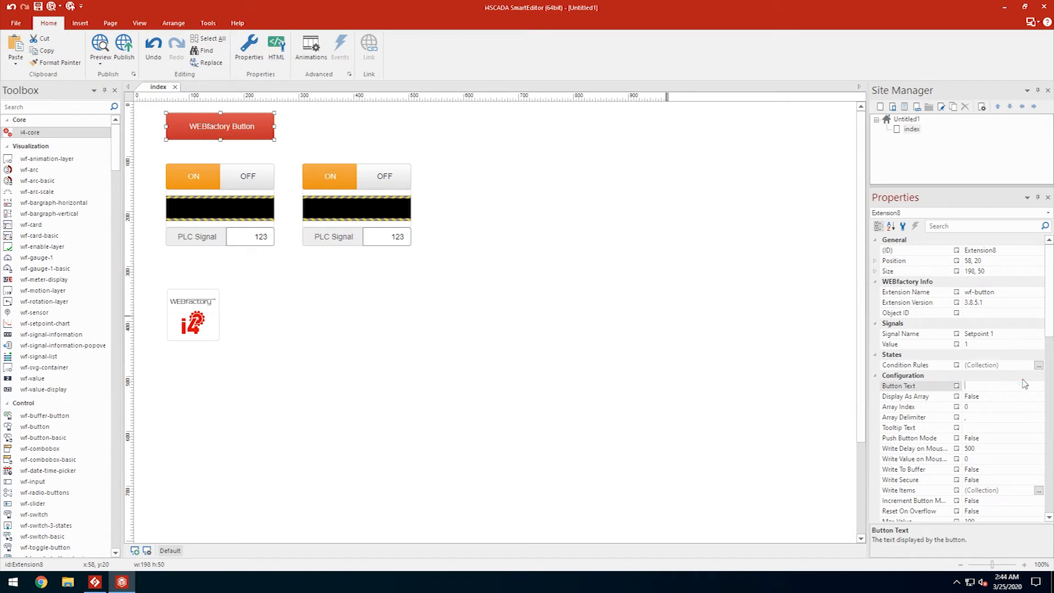
pyautogui.press('Return')
# - Give the Start All button the green btn-success style
pyautogui.scroll(-10, 1015, 385)
pyautogui.click(1012, 385)
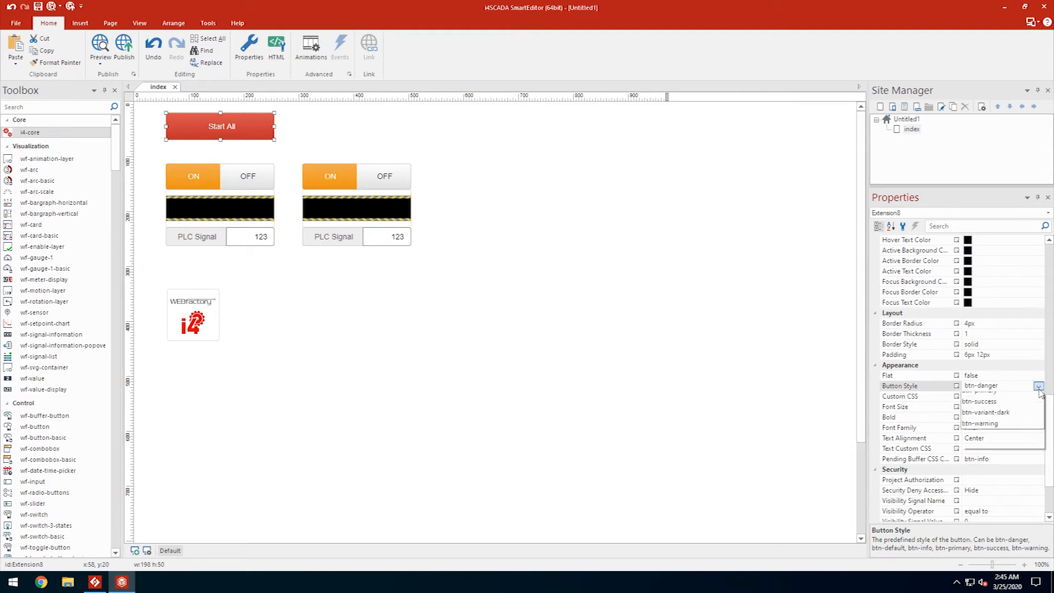
pyautogui.click(1038, 386)
pyautogui.click(1002, 462)
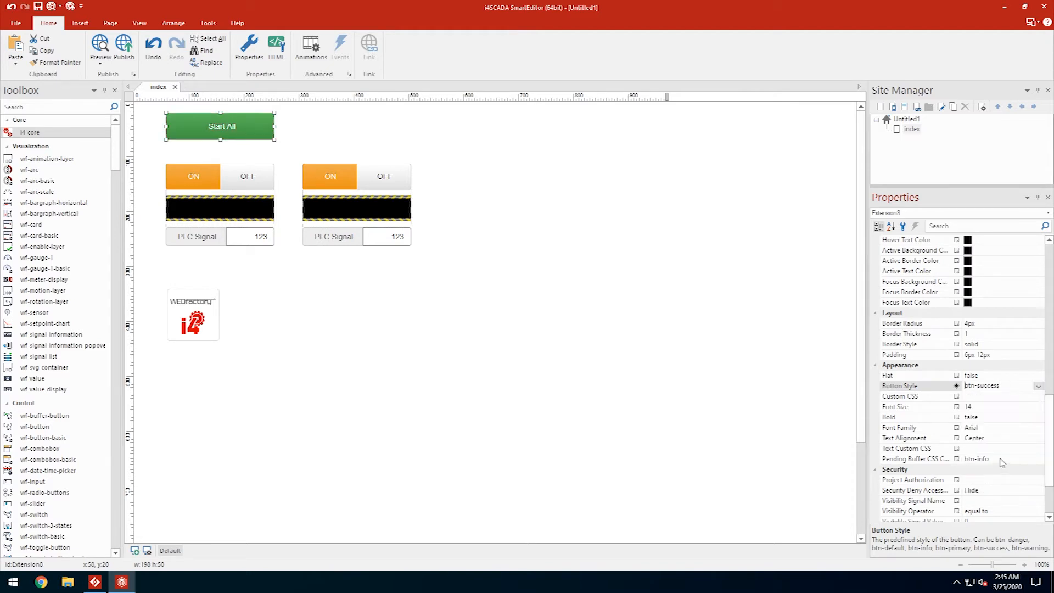
pyautogui.scroll(10, 988, 440)
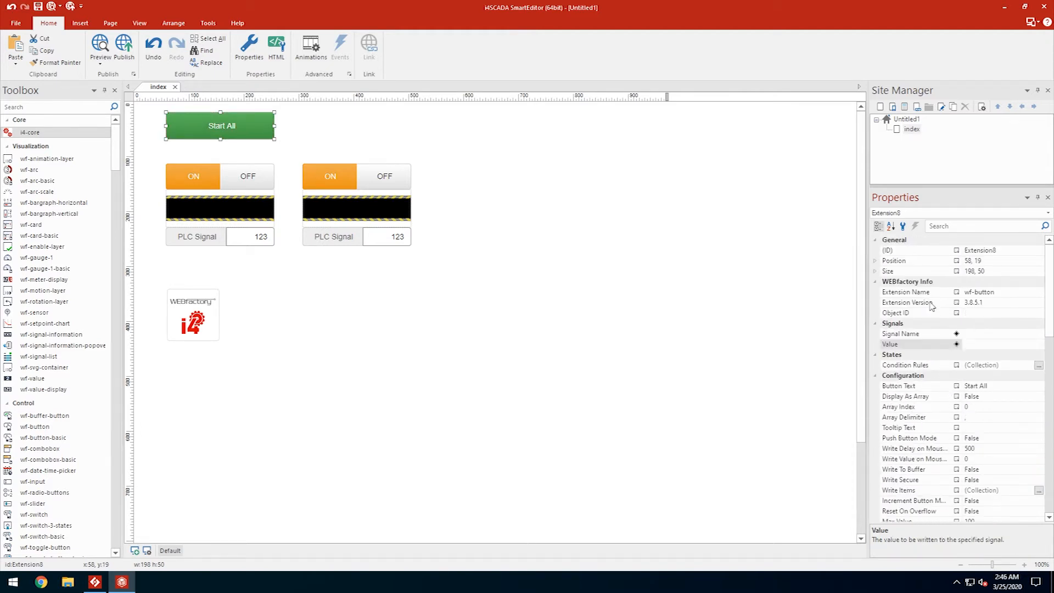
# - Add a write item that sets Buffer 1 to 1
pyautogui.click(1038, 489)
pyautogui.click(657, 214)
pyautogui.click(572, 209)
pyautogui.write('Buffer 1')
pyautogui.press('Tab')
pyautogui.click(570, 219)
pyautogui.write('1')
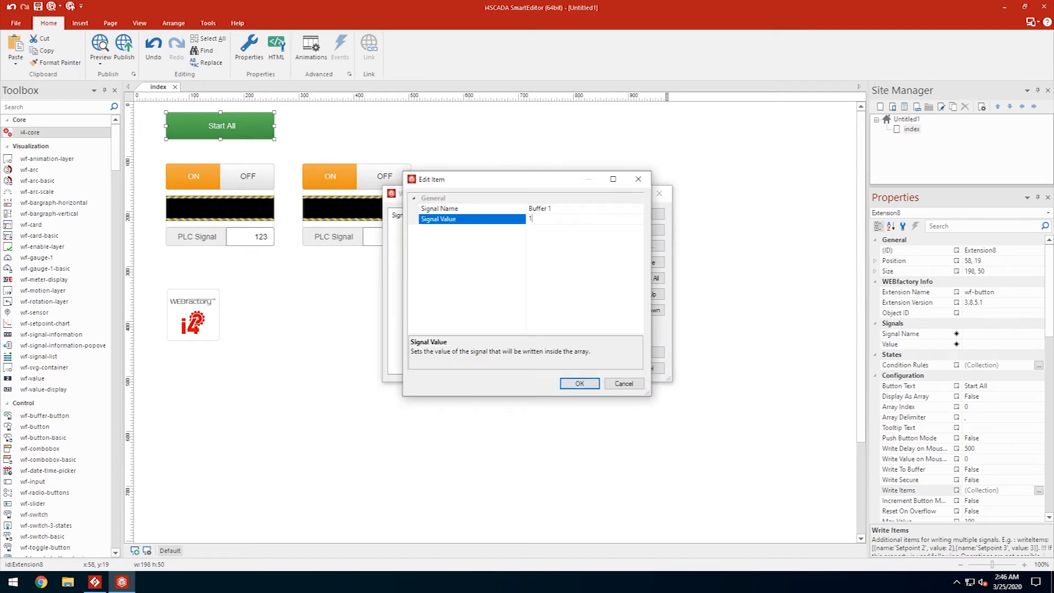
pyautogui.click(575, 384)
# - Clone the write item for Buffer 2, then duplicate the button above the right conveyor
pyautogui.click(436, 226)
pyautogui.click(636, 245)
pyautogui.click(555, 209)
pyautogui.press('BackSpace')
pyautogui.write('2')
pyautogui.press('Return')
pyautogui.press('Return')
pyautogui.click(641, 353)
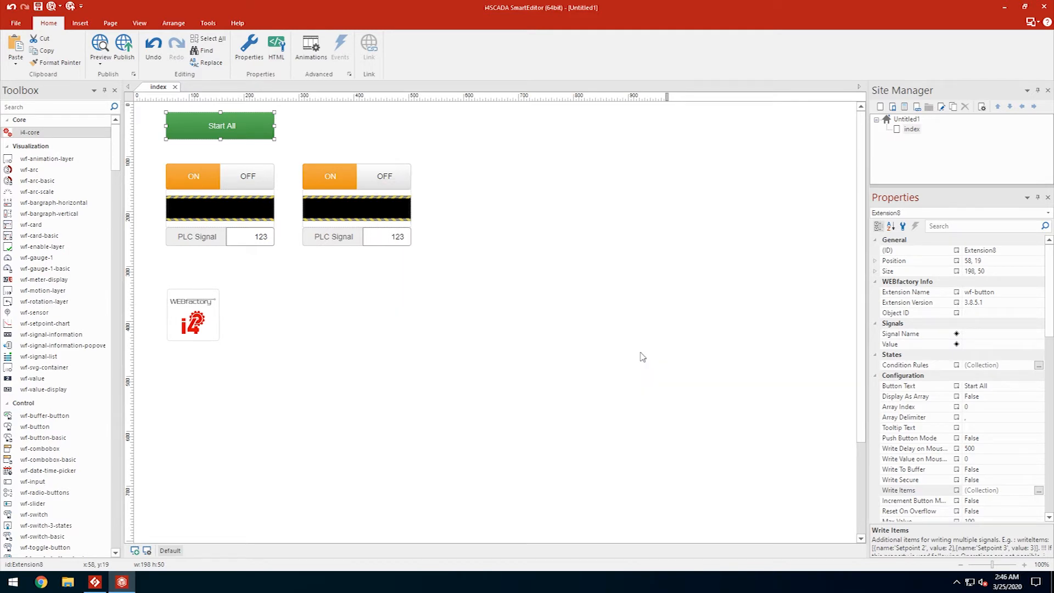
pyautogui.moveTo(230, 125); pyautogui.dragTo(367, 126)
# - Change the copied button's caption to 'Stop All'
pyautogui.click(975, 385)
pyautogui.doubleClick(971, 385)
pyautogui.write('Sto')
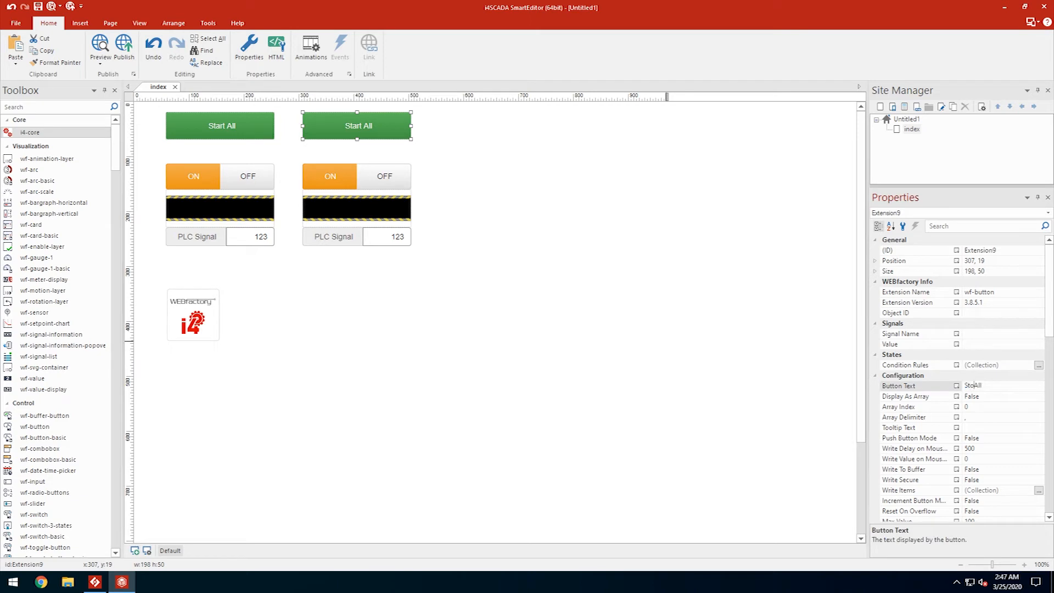
pyautogui.write('p')
# - Change the Buffer 1 and Buffer 2 write item values to 0
pyautogui.click(1038, 489)
pyautogui.doubleClick(437, 226)
pyautogui.click(510, 219)
pyautogui.press('Return')
pyautogui.doubleClick(461, 236)
pyautogui.click(510, 219)
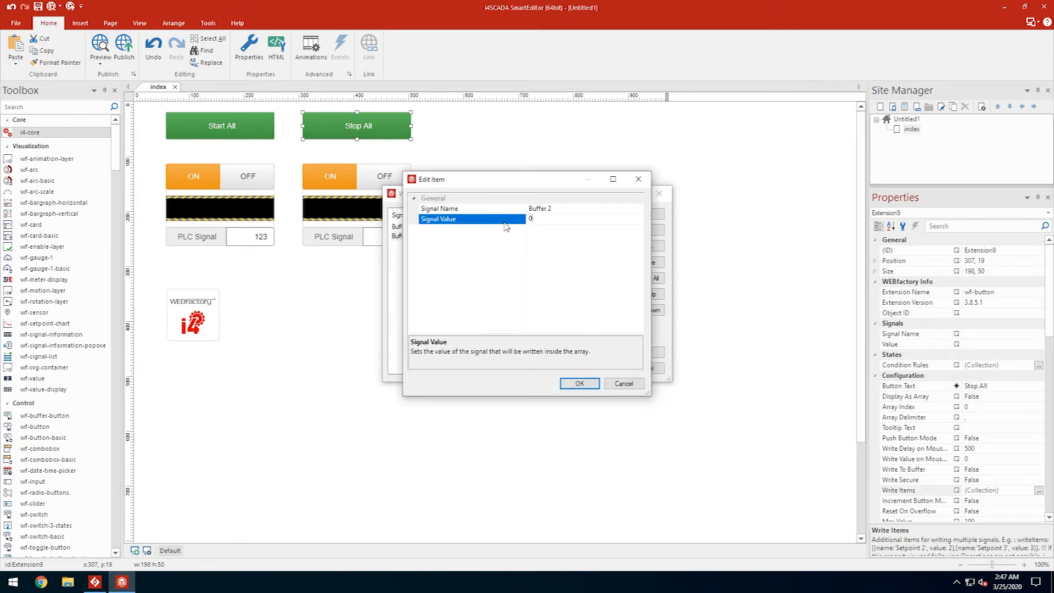
pyautogui.press('Return')
pyautogui.click(645, 353)
# - Give the Stop All button the red btn-danger style
pyautogui.scroll(-10, 988, 444)
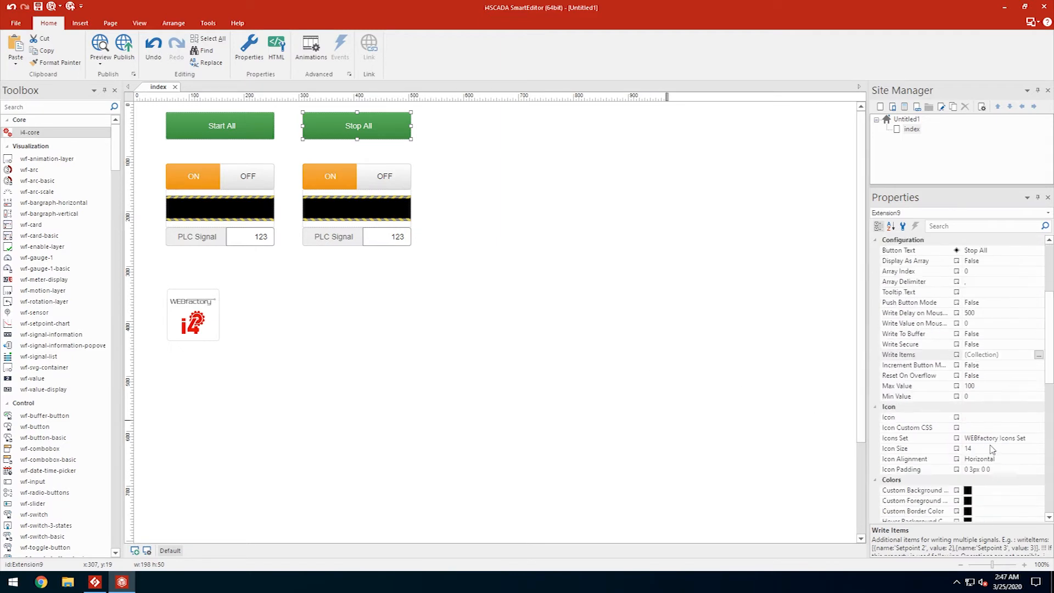
pyautogui.scroll(-3, 987, 443)
pyautogui.click(987, 390)
pyautogui.click(729, 377)
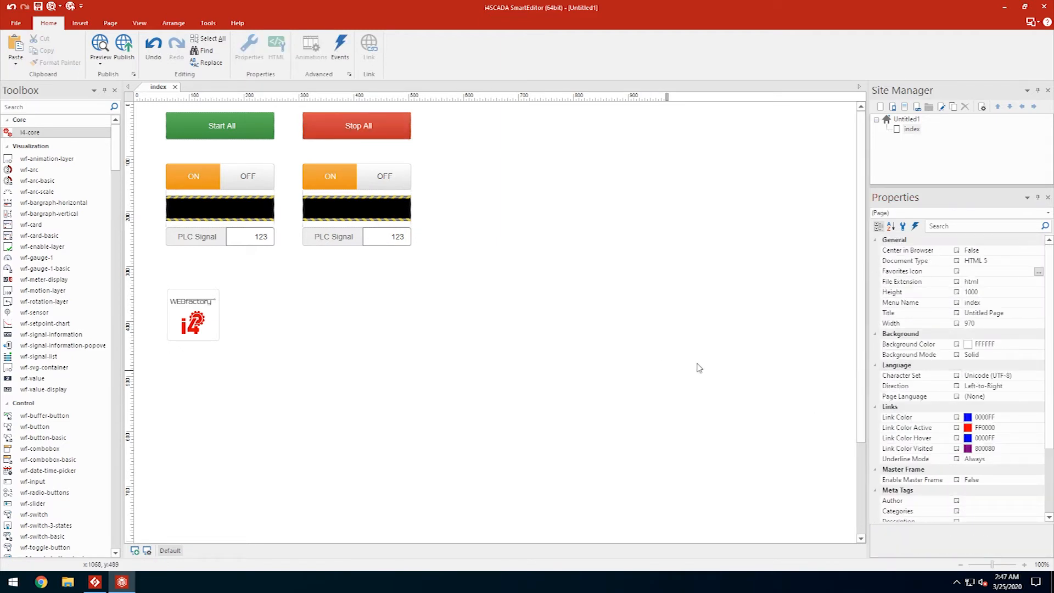
# - Publish the page as HTML and launch the i4SCADA Service Manager
pyautogui.click(123, 44)
pyautogui.click(607, 373)
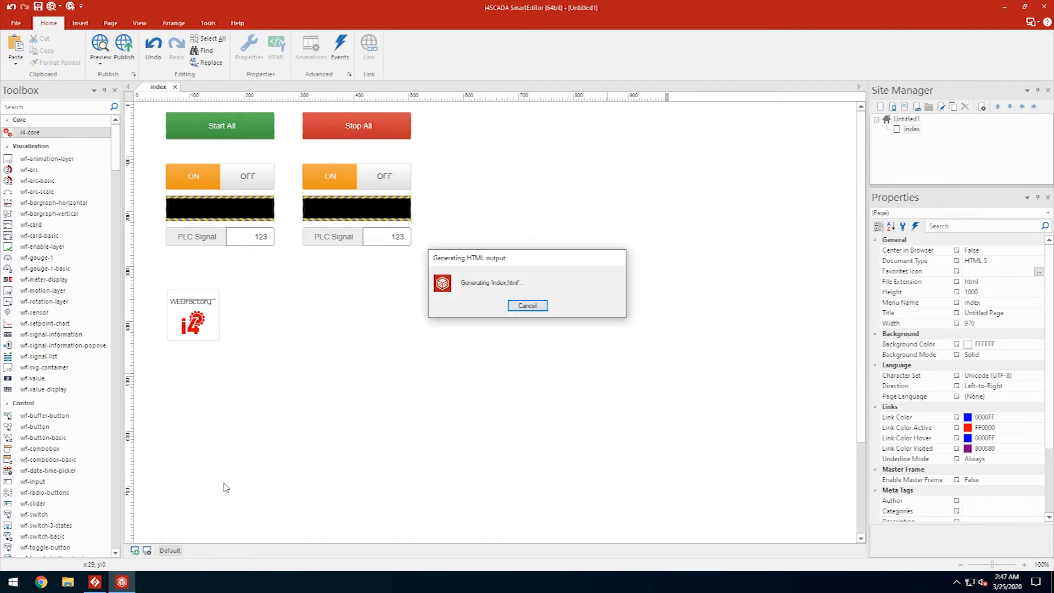
pyautogui.click(13, 582)
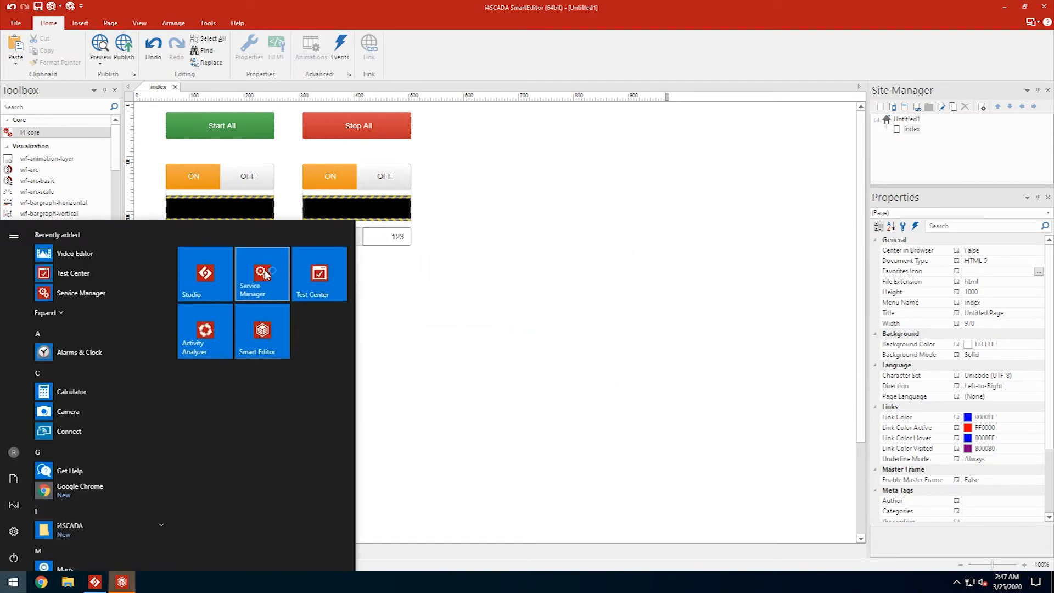
pyautogui.click(264, 274)
pyautogui.click(638, 382)
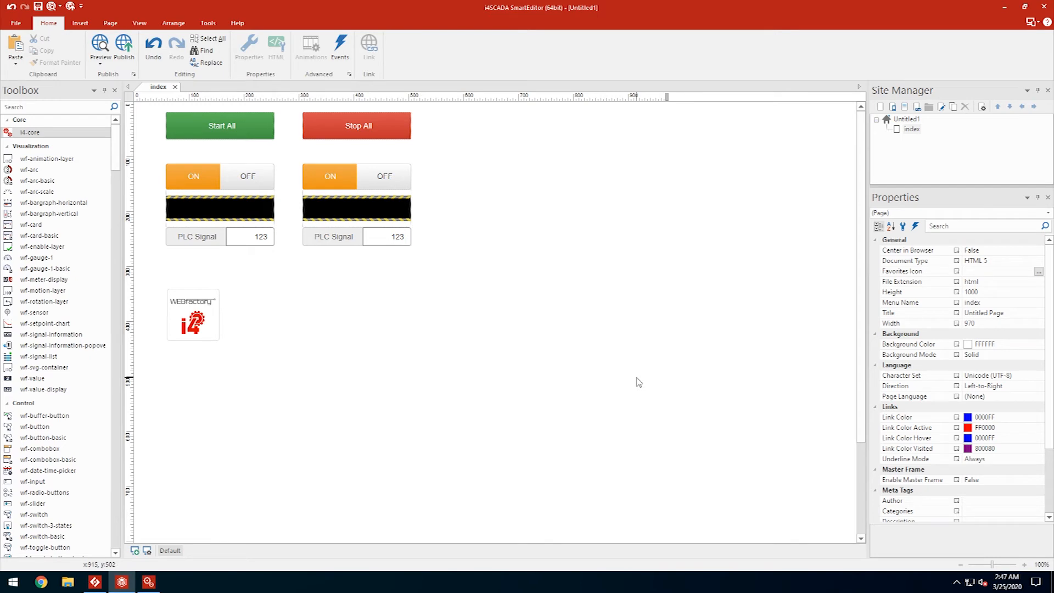
# - Check the i4SCADA Server is running in Service Manager, then open Google Chrome
pyautogui.moveTo(537, 190); pyautogui.dragTo(883, 361)
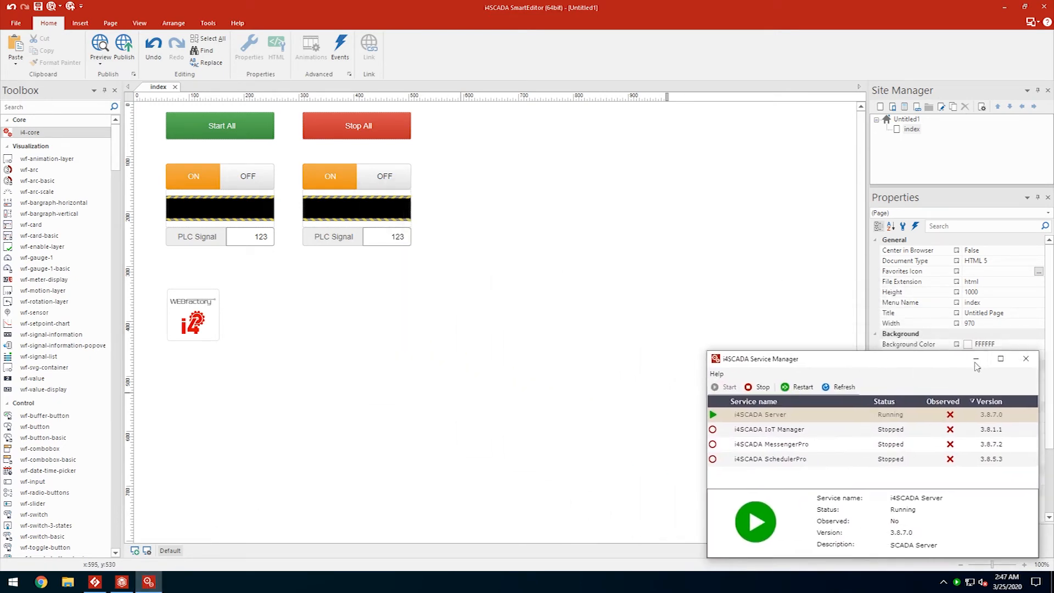
pyautogui.click(557, 262)
pyautogui.click(43, 583)
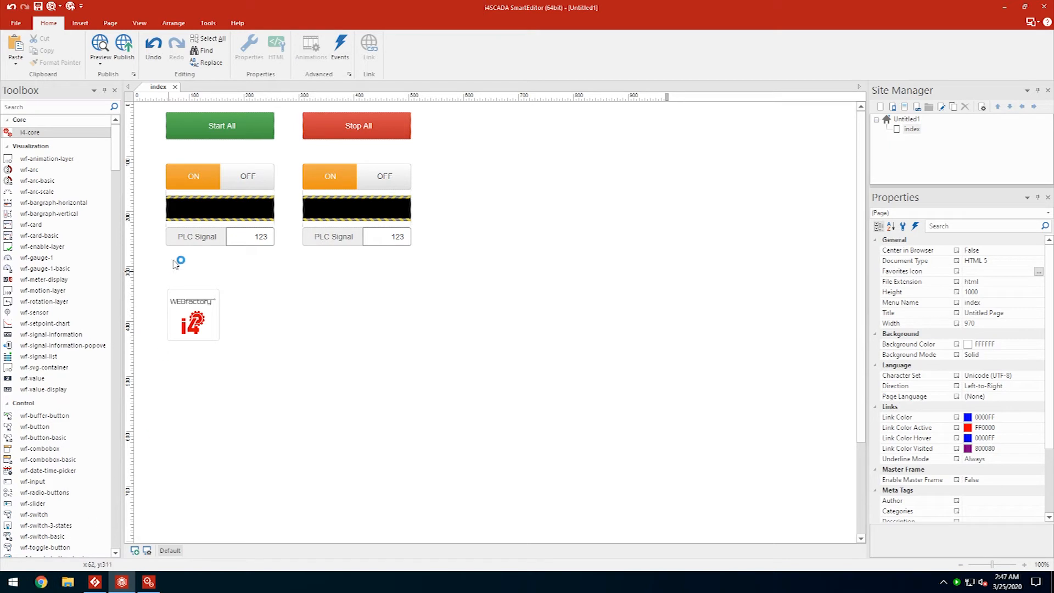
# - Load localhost/i4scada in Chrome and start both conveyors with Start All
pyautogui.write('localhost/i4scada')
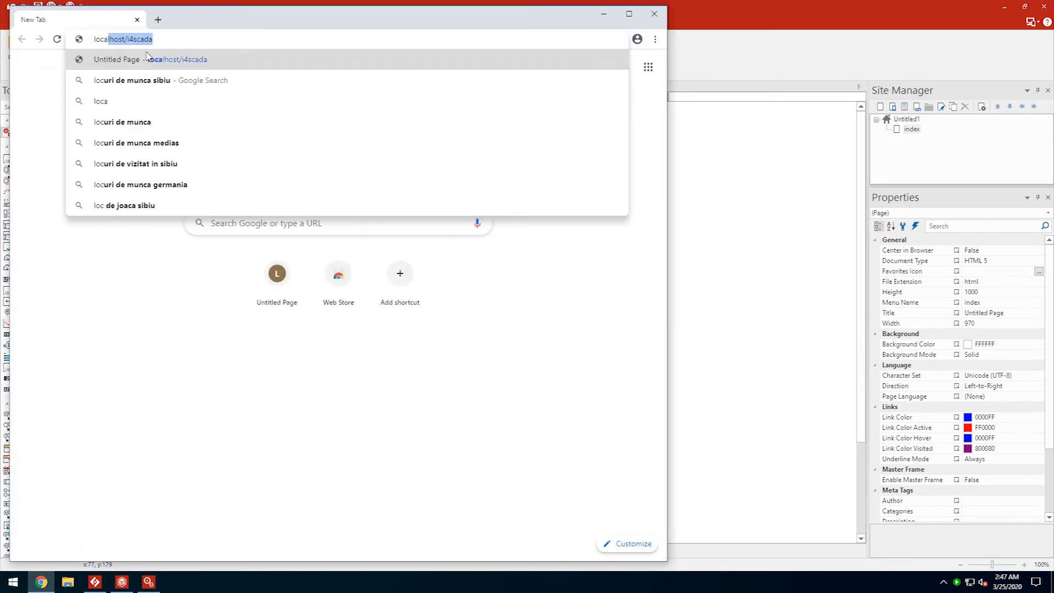
pyautogui.press('Return')
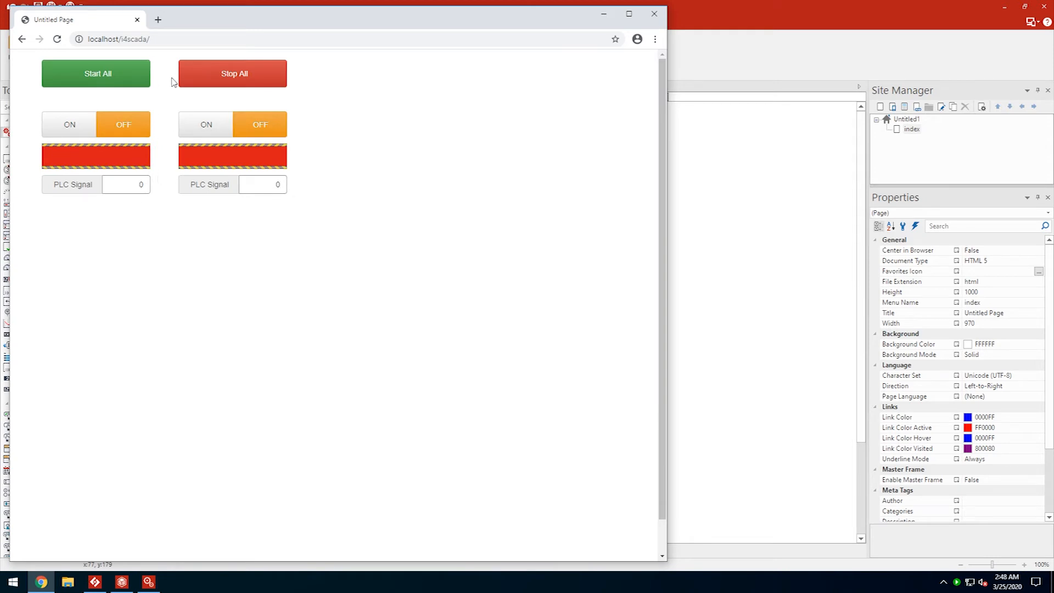
pyautogui.click(110, 78)
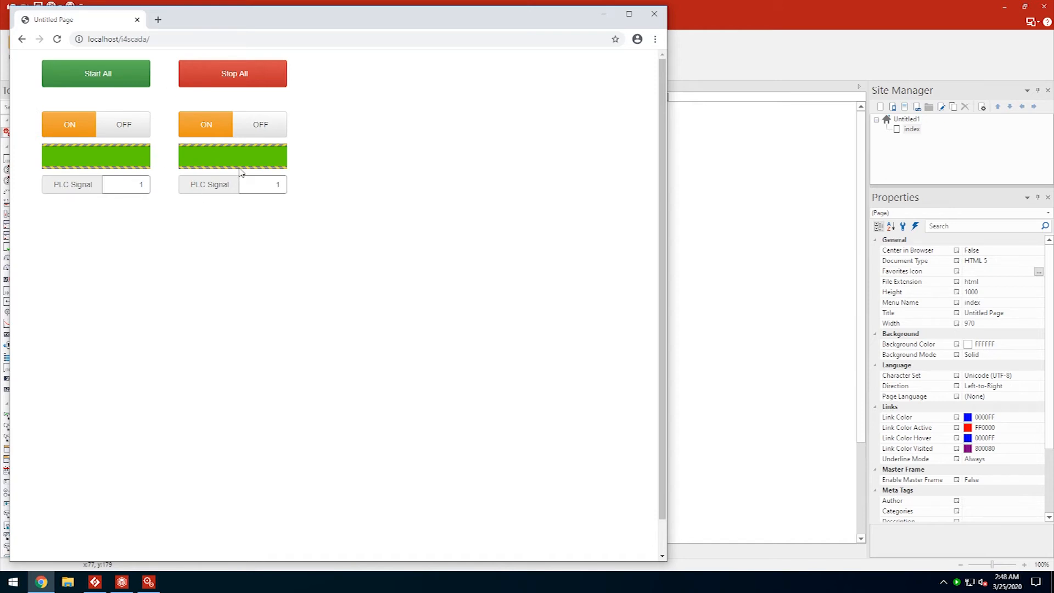
# - Switch each conveyor off and back on, then stop both with Stop All
pyautogui.click(121, 124)
pyautogui.click(264, 130)
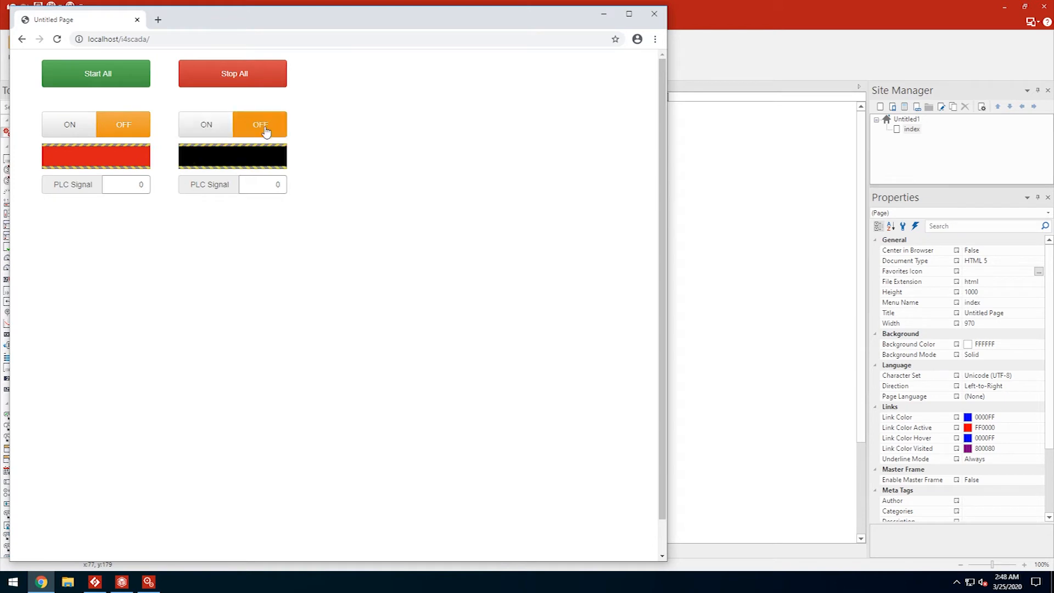
pyautogui.click(60, 124)
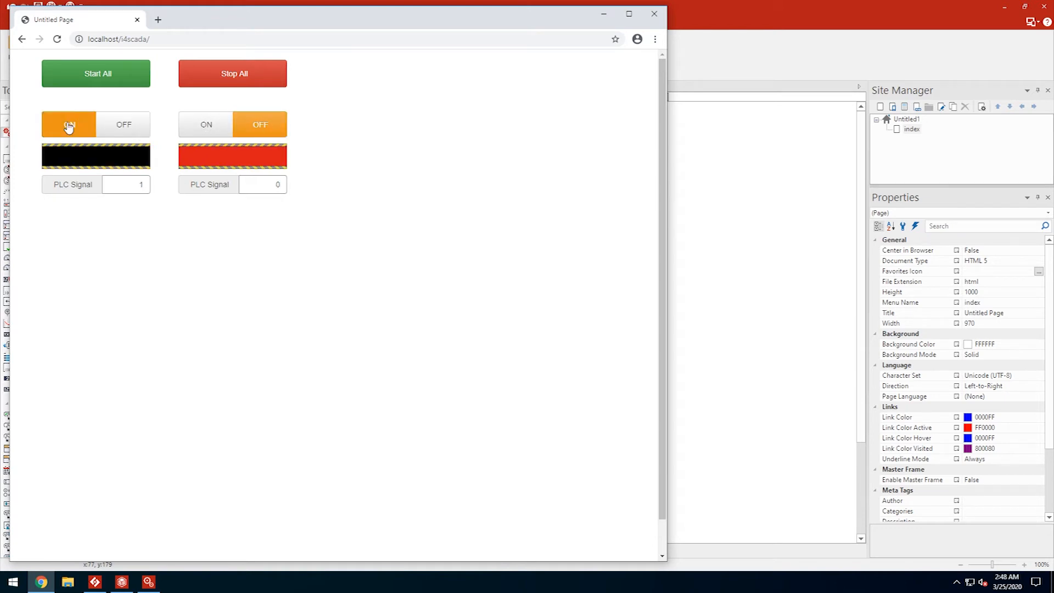
pyautogui.click(206, 128)
pyautogui.click(225, 78)
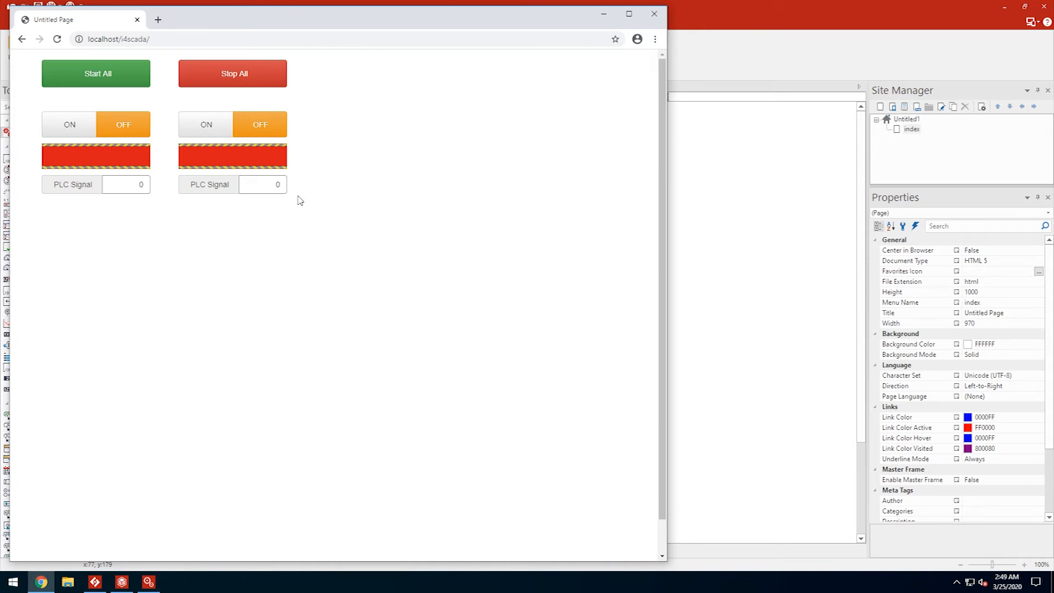
# - In i4SCADA Studio, enable the Security option in the server's General settings
pyautogui.click(93, 583)
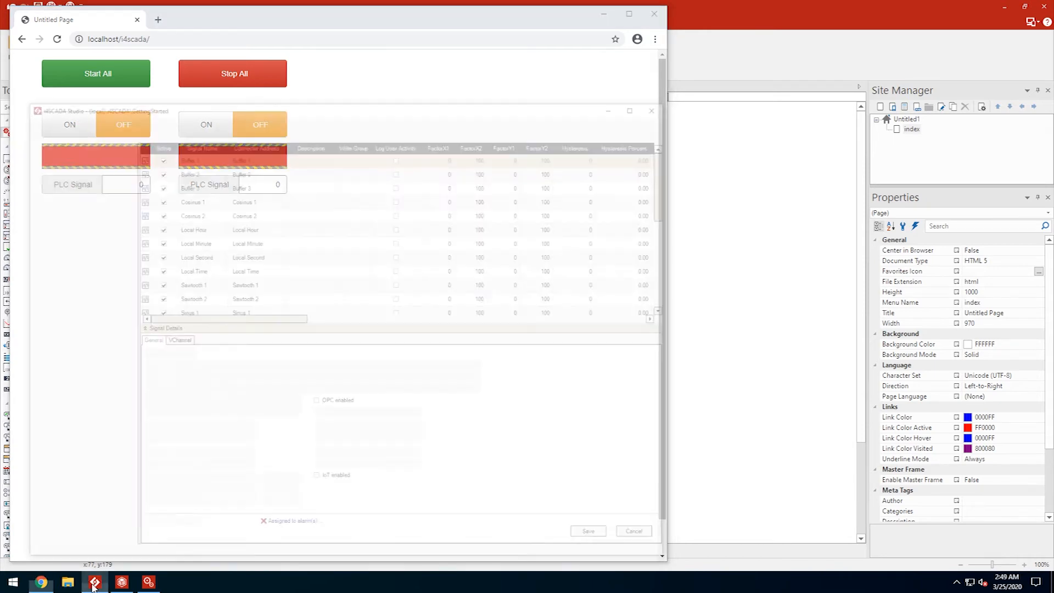
pyautogui.click(71, 499)
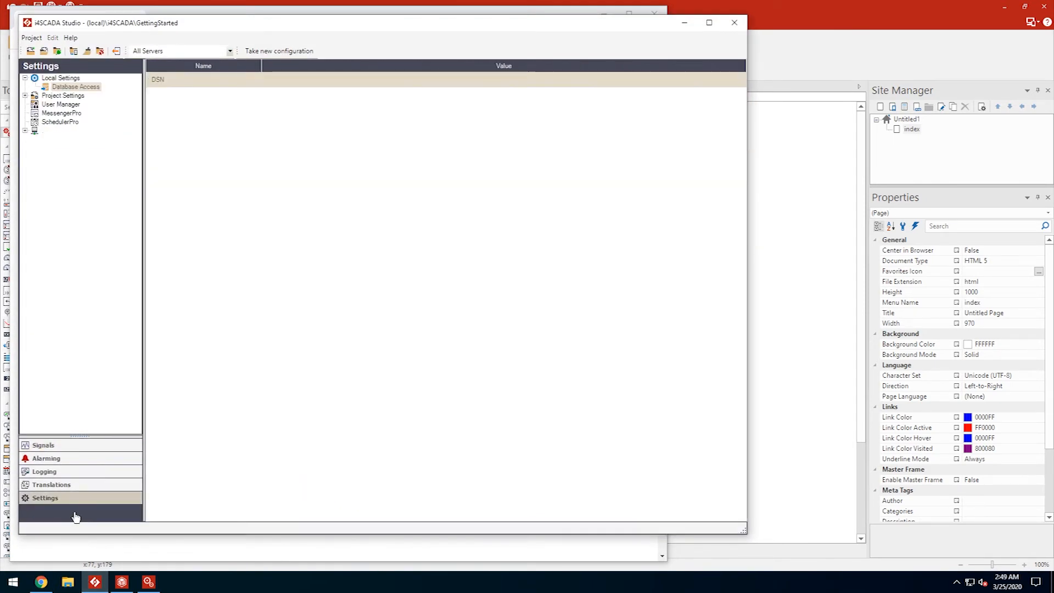
pyautogui.click(25, 131)
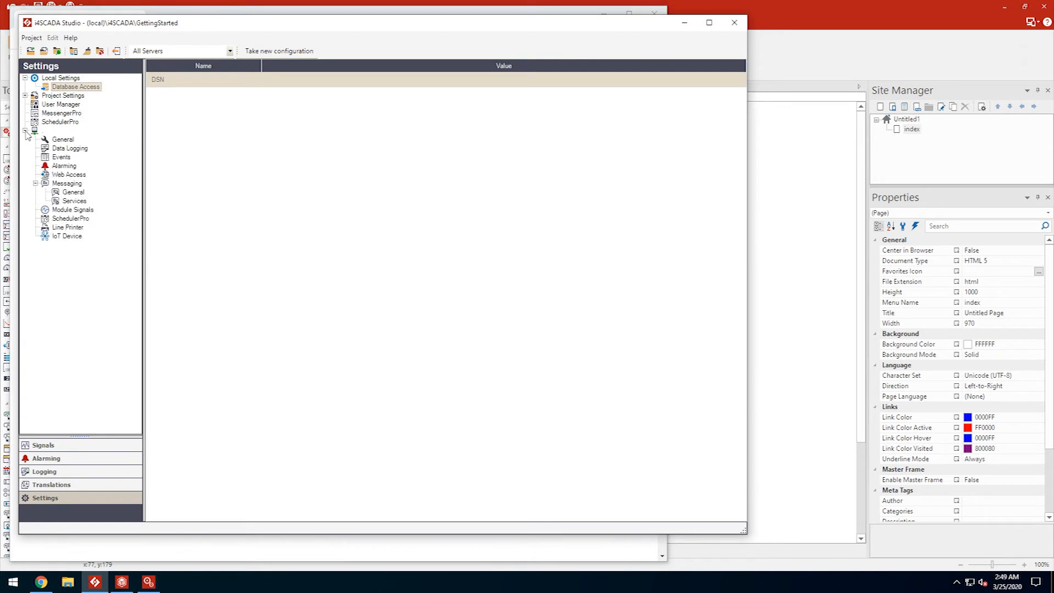
pyautogui.click(62, 139)
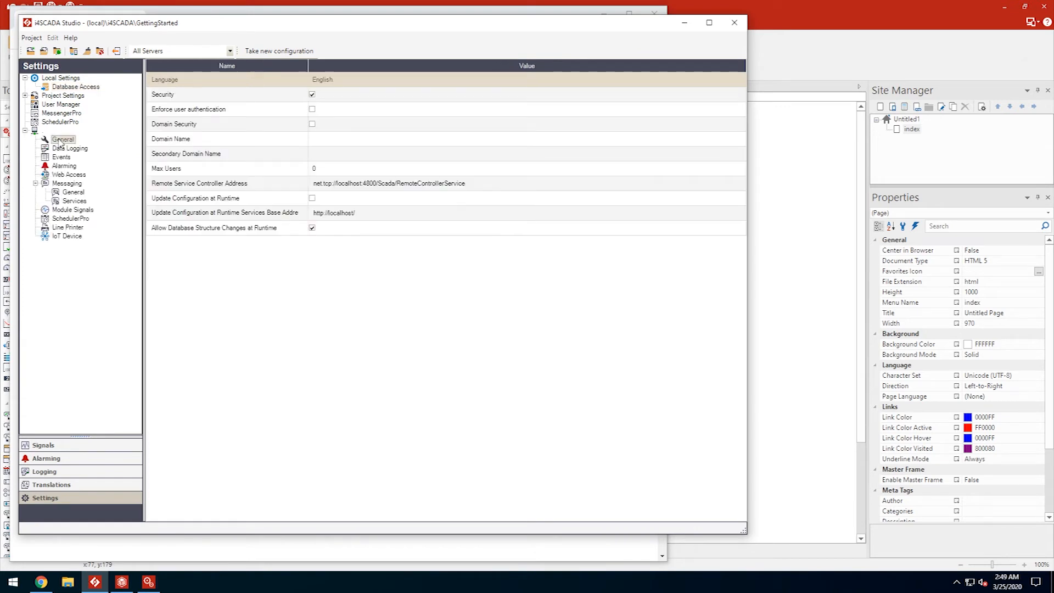
pyautogui.click(312, 94)
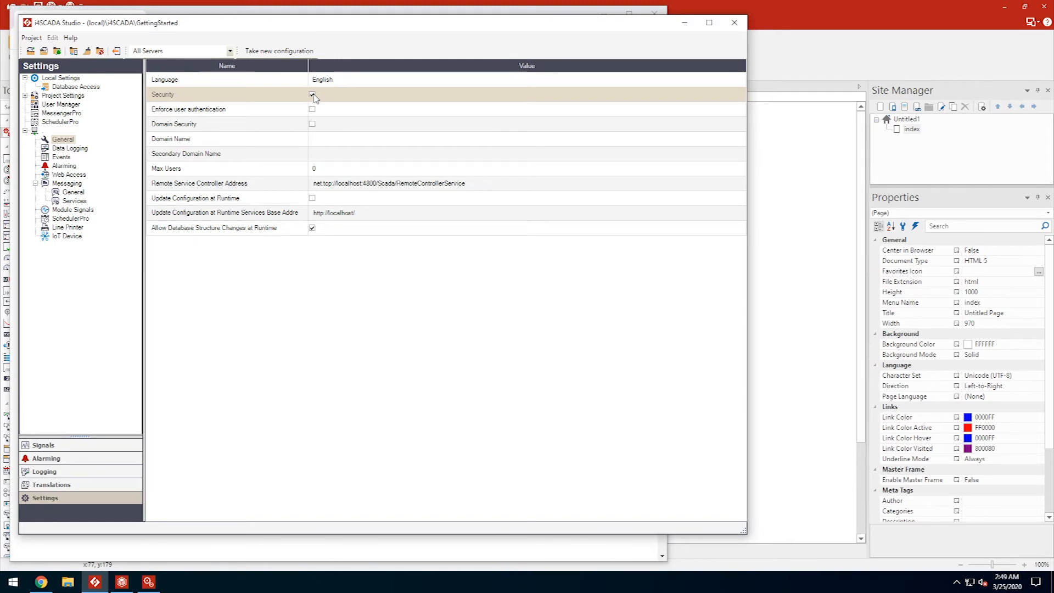
pyautogui.click(71, 445)
# - Set the OPC Sim.DA Signal Group's Read Write Mode to Write, Read
pyautogui.click(85, 96)
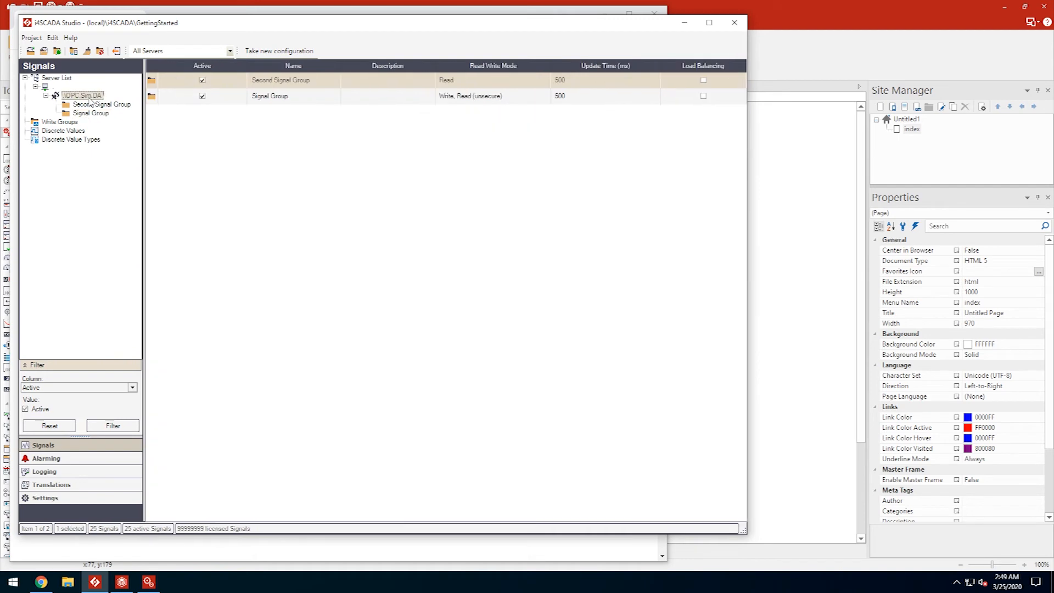
pyautogui.click(258, 97)
pyautogui.click(453, 99)
pyautogui.click(470, 99)
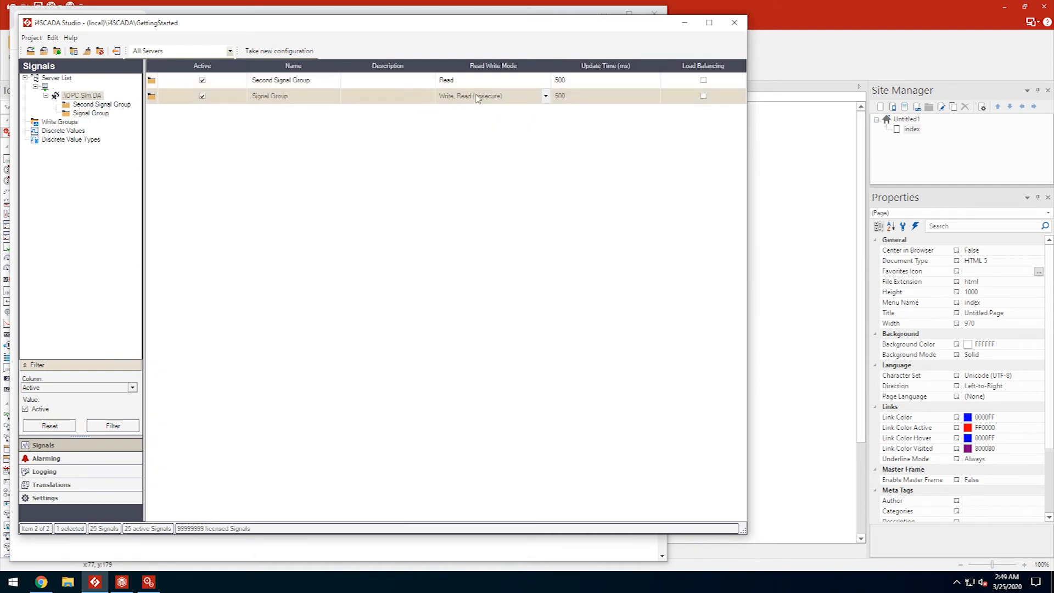
pyautogui.click(519, 98)
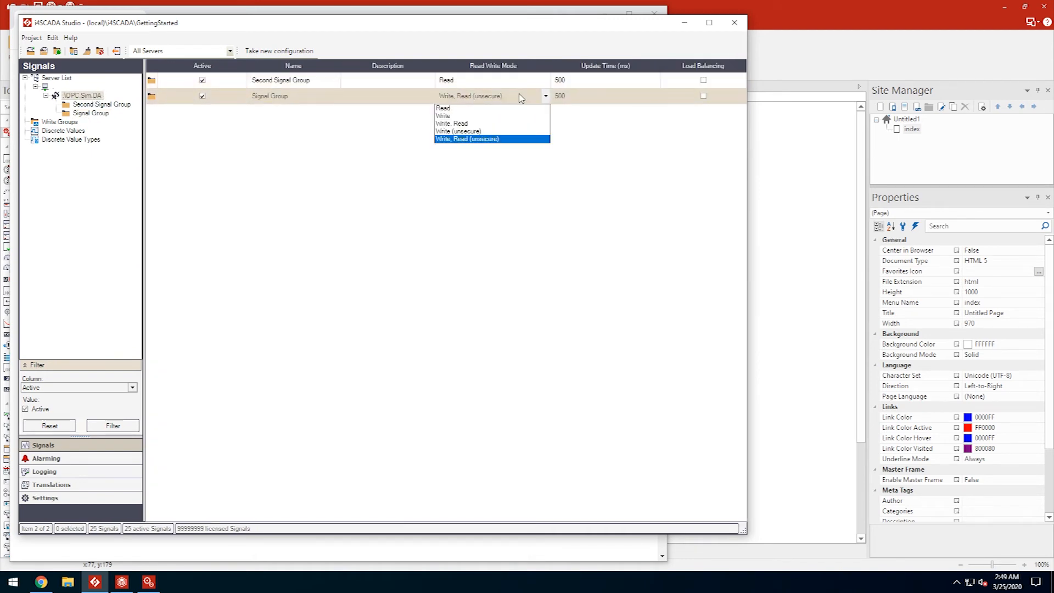
pyautogui.click(478, 124)
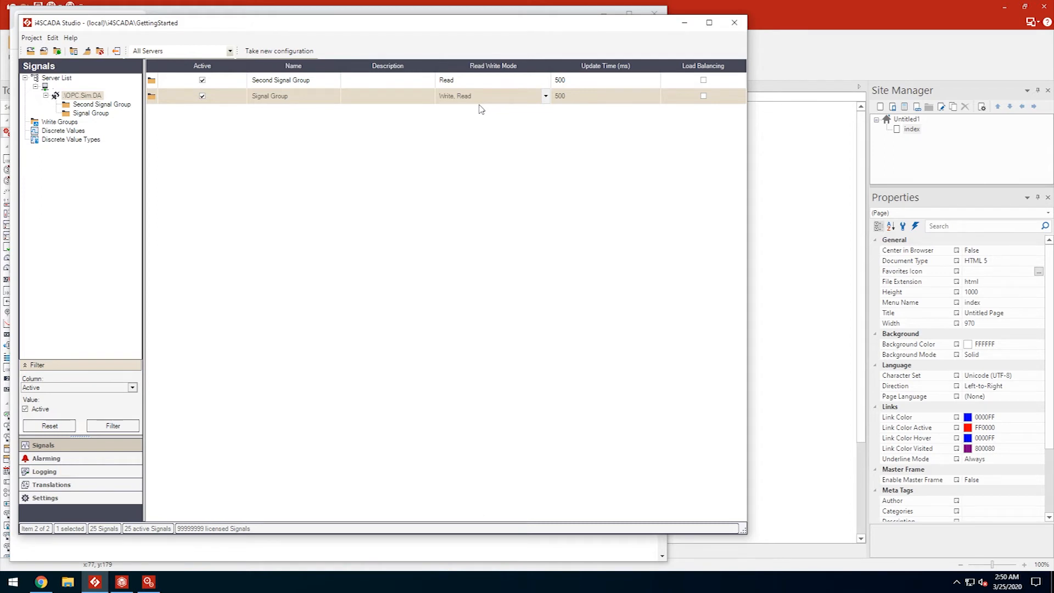
# - Assign Buffer 1 and Buffer 2 to write group Group1 and save both
pyautogui.click(101, 112)
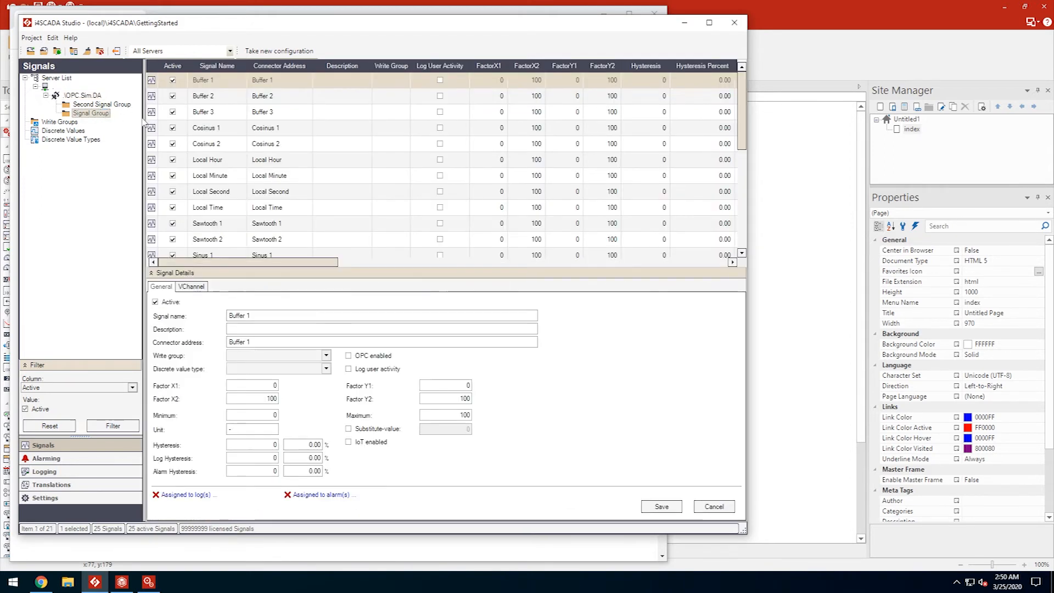
pyautogui.click(326, 356)
pyautogui.click(275, 377)
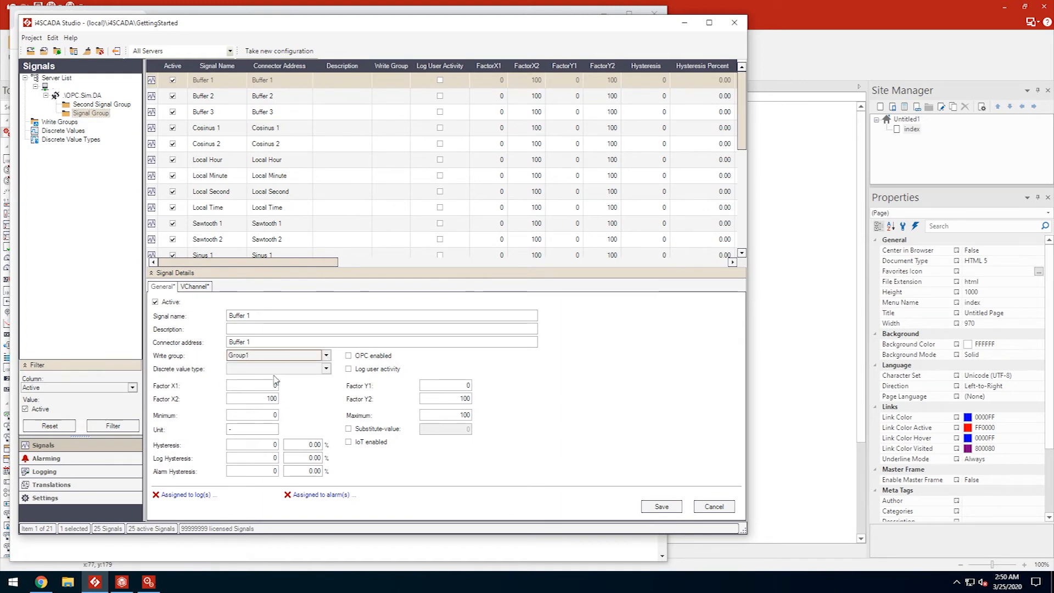
pyautogui.click(307, 96)
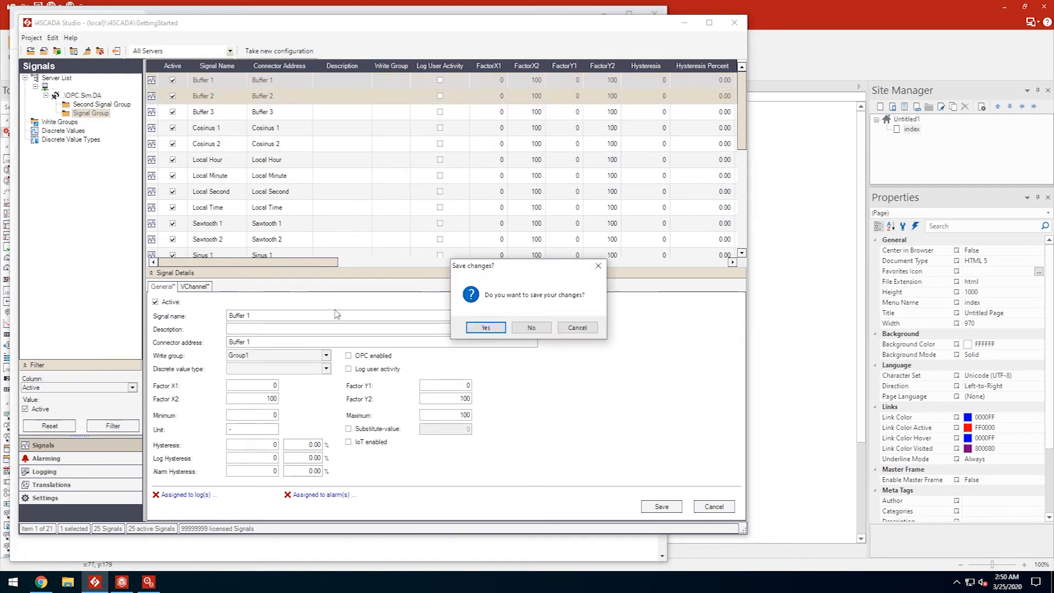
pyautogui.click(486, 328)
pyautogui.click(326, 356)
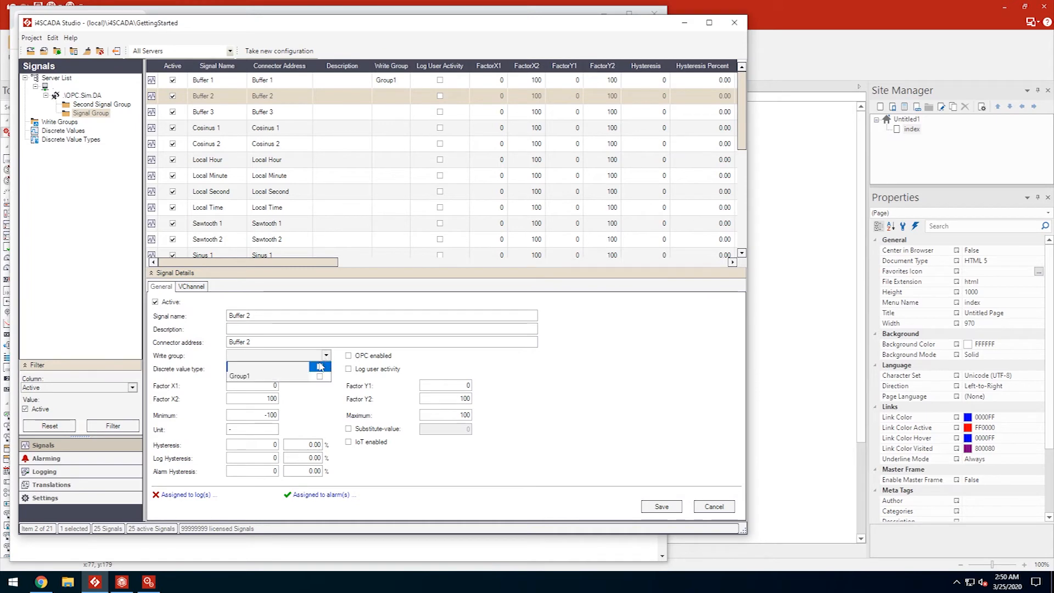
pyautogui.click(278, 377)
pyautogui.click(656, 506)
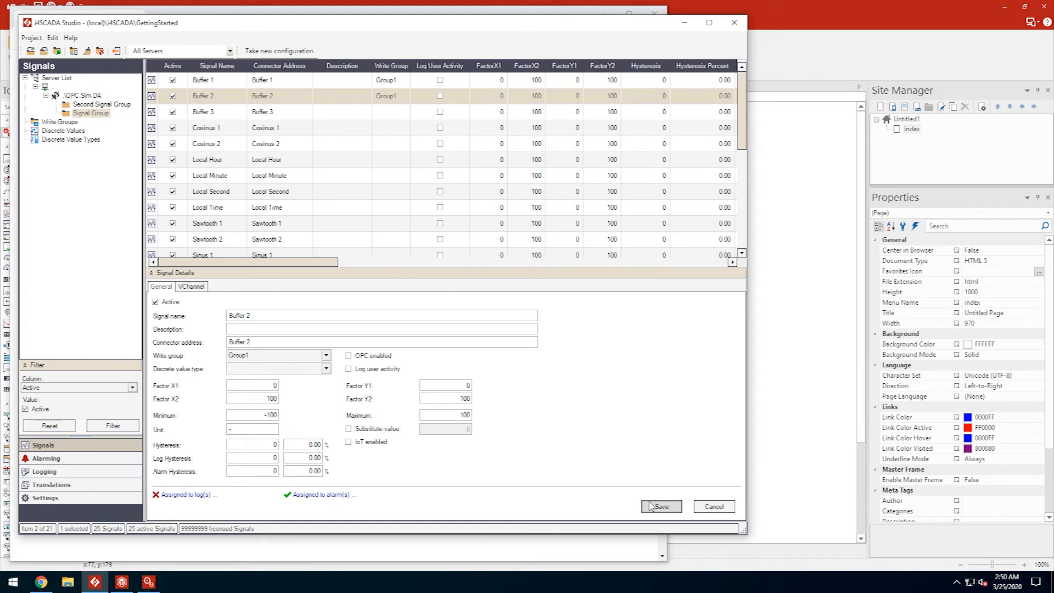
pyautogui.click(87, 498)
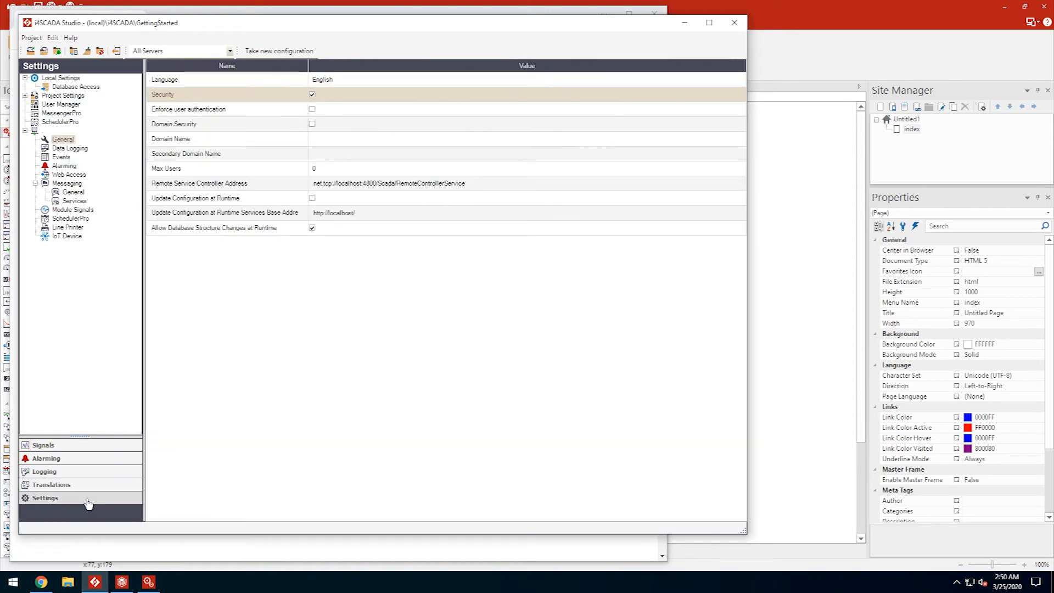
# - Add authorization group 'Can Write Signal Group 1' with write access to Group1 in User Manager
pyautogui.click(66, 105)
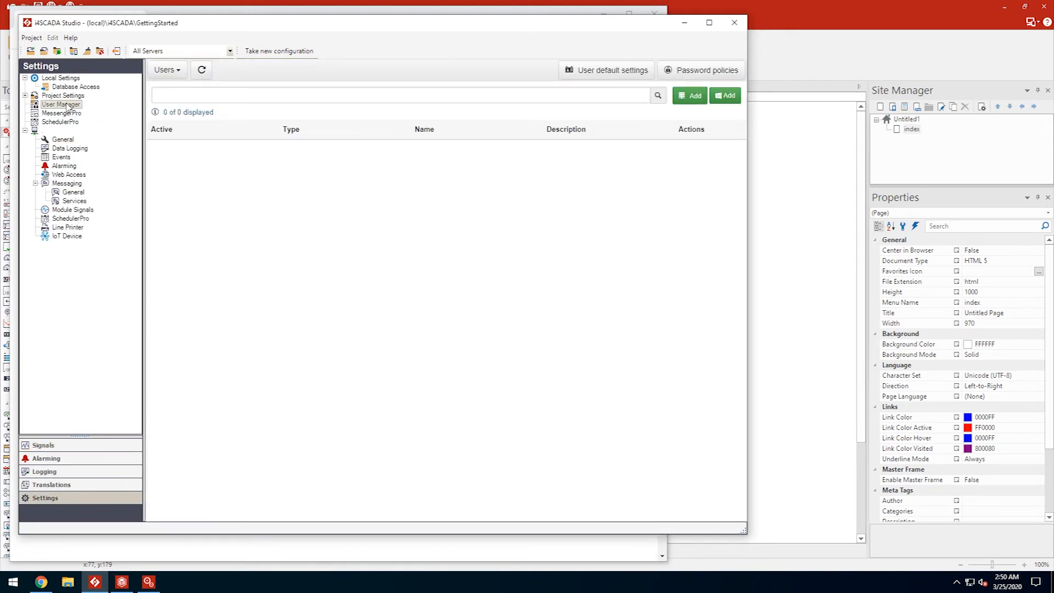
pyautogui.click(183, 72)
pyautogui.click(186, 105)
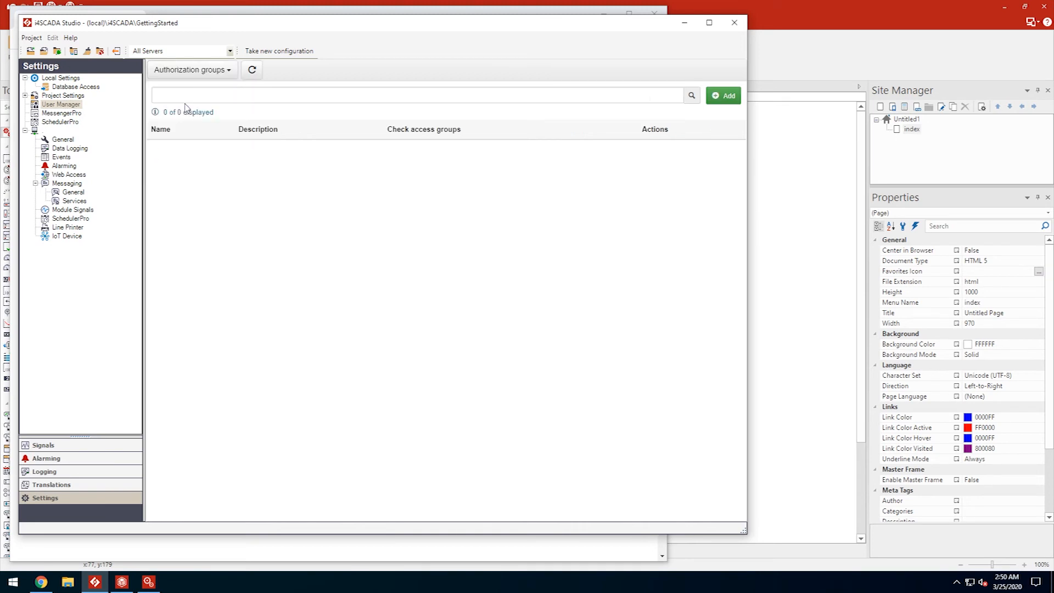
pyautogui.click(722, 96)
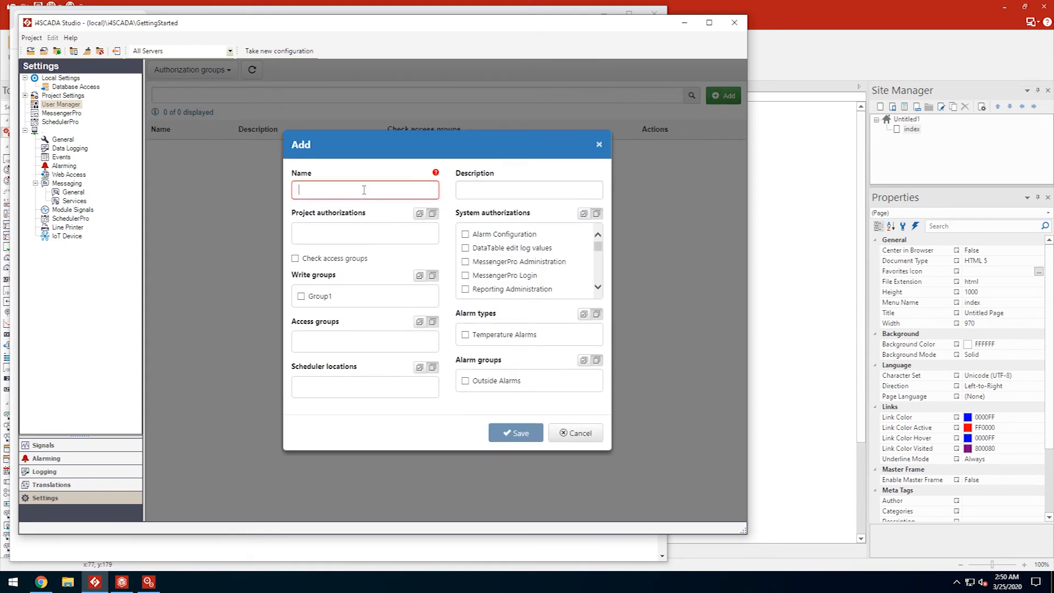
pyautogui.write('Can Write Signal Group 1')
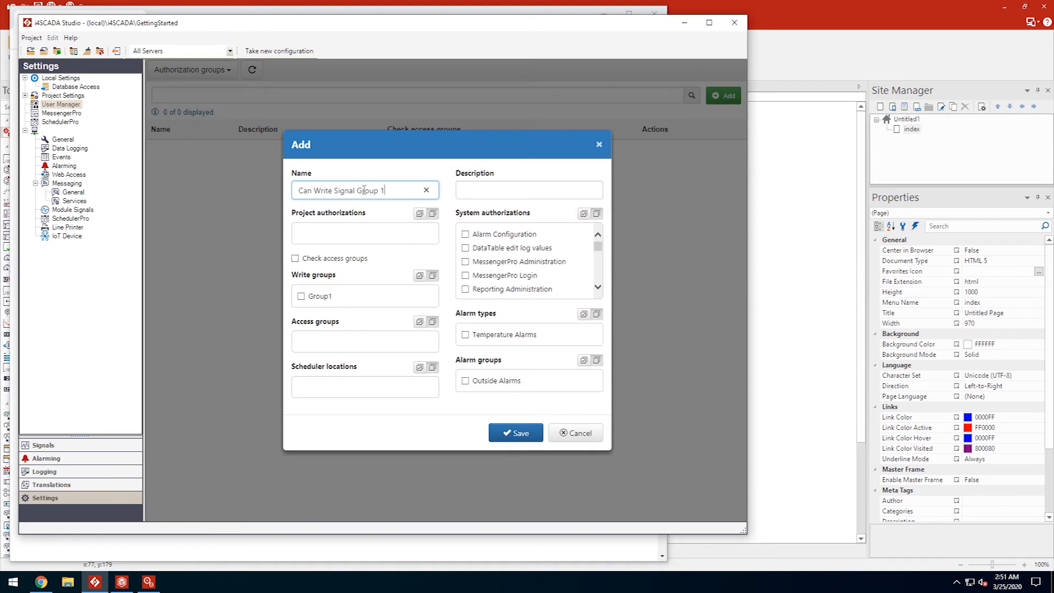
pyautogui.click(301, 296)
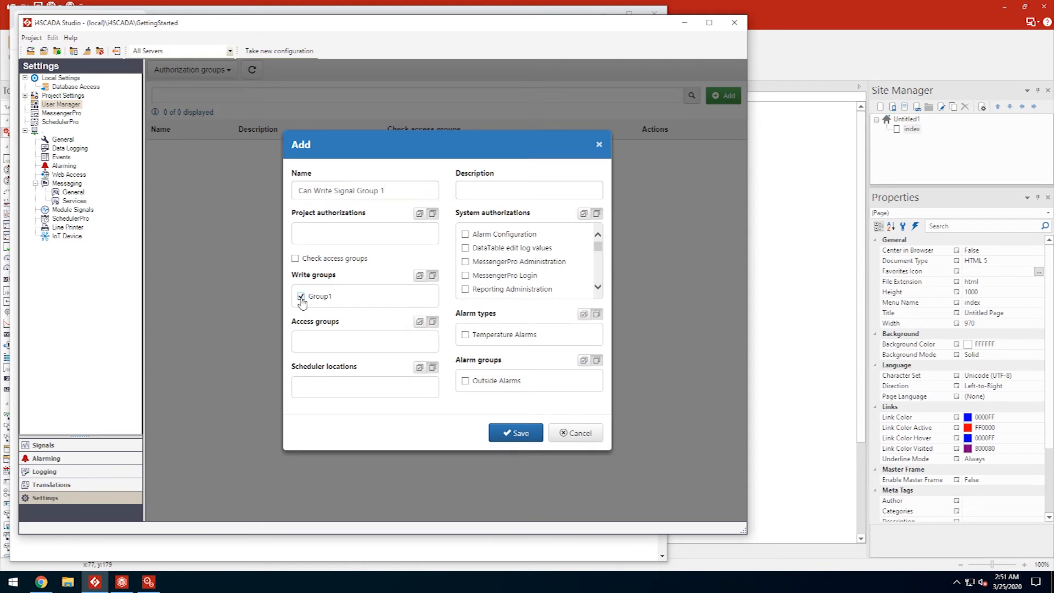
pyautogui.click(513, 431)
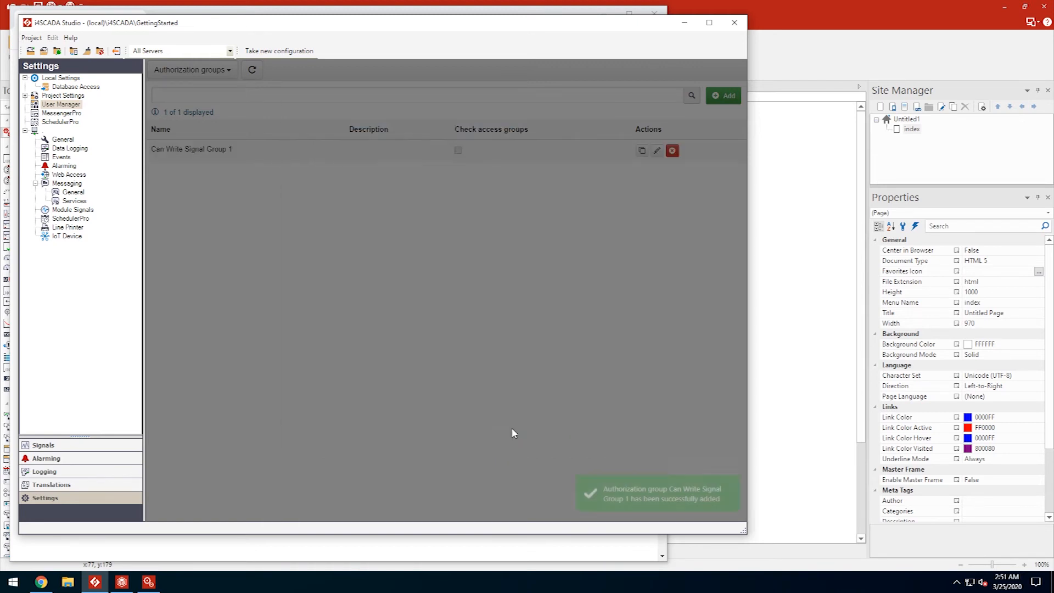
pyautogui.click(211, 73)
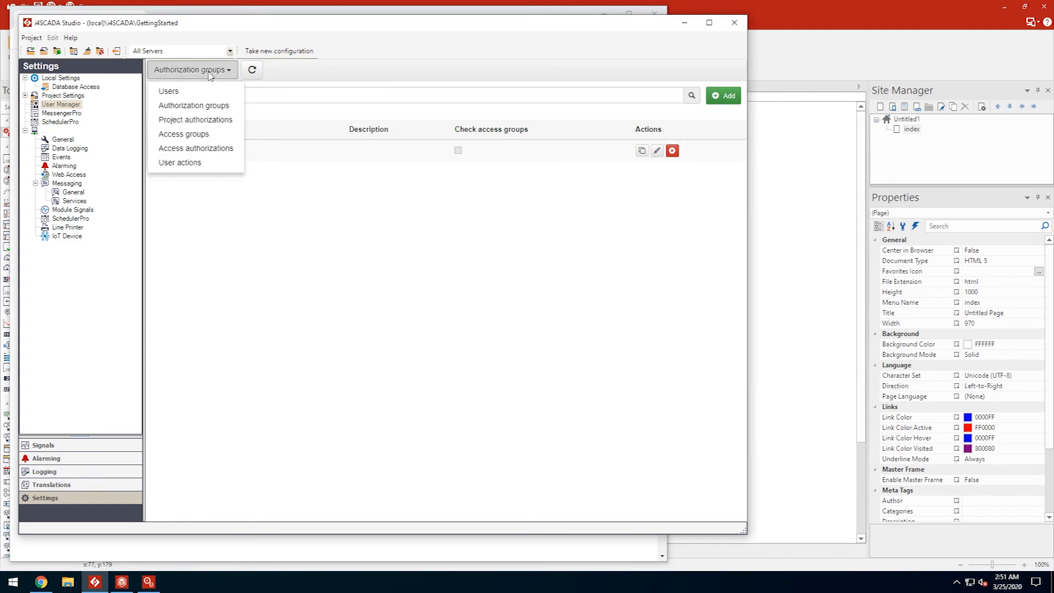
# - Add user Operator in group Can Write Signal Group 1 and set its password
pyautogui.click(173, 90)
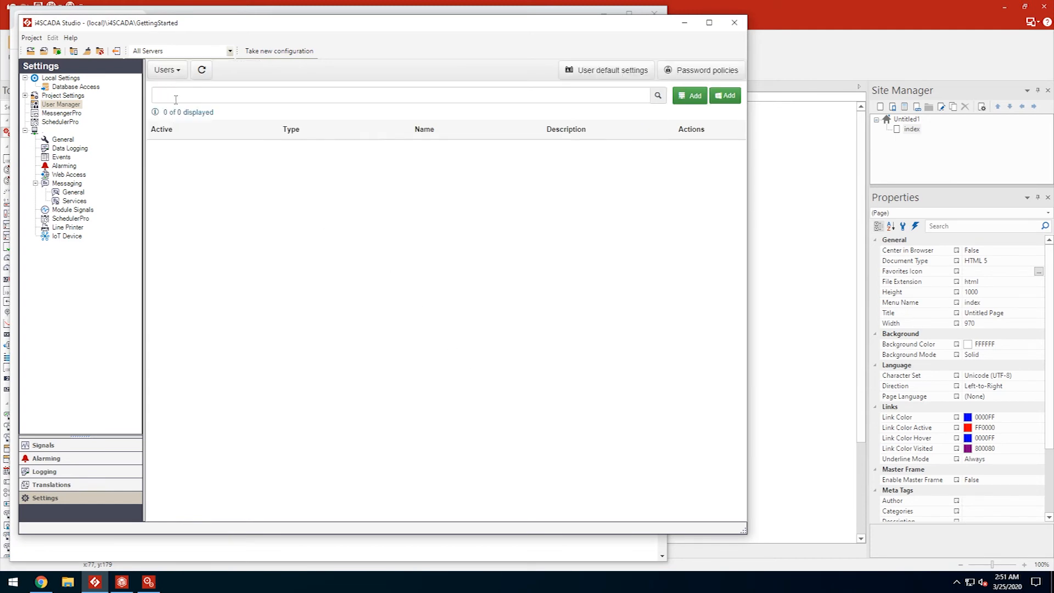
pyautogui.click(690, 98)
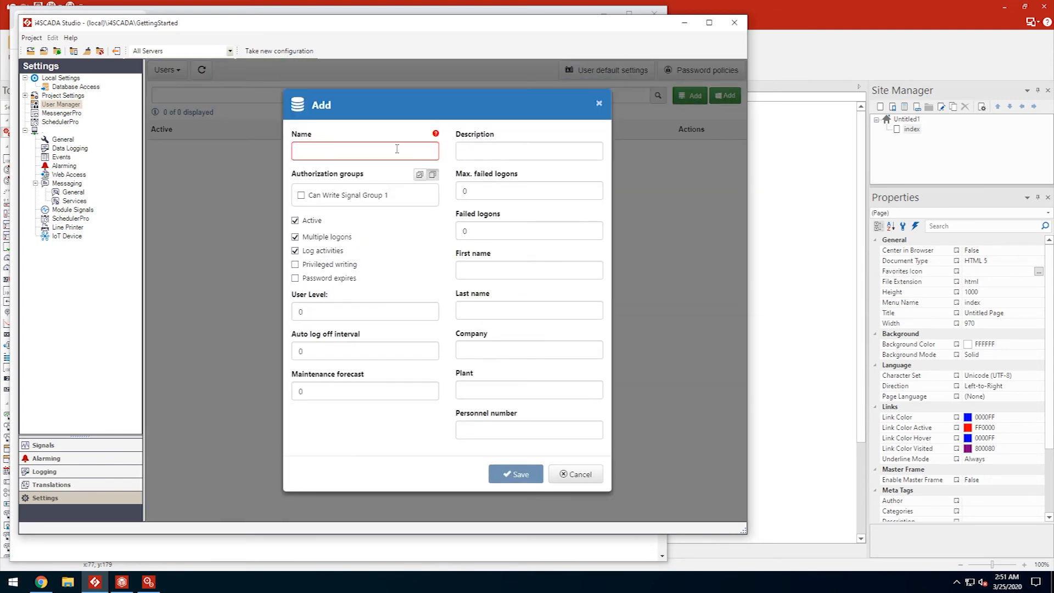
pyautogui.click(396, 149)
pyautogui.write('Operator')
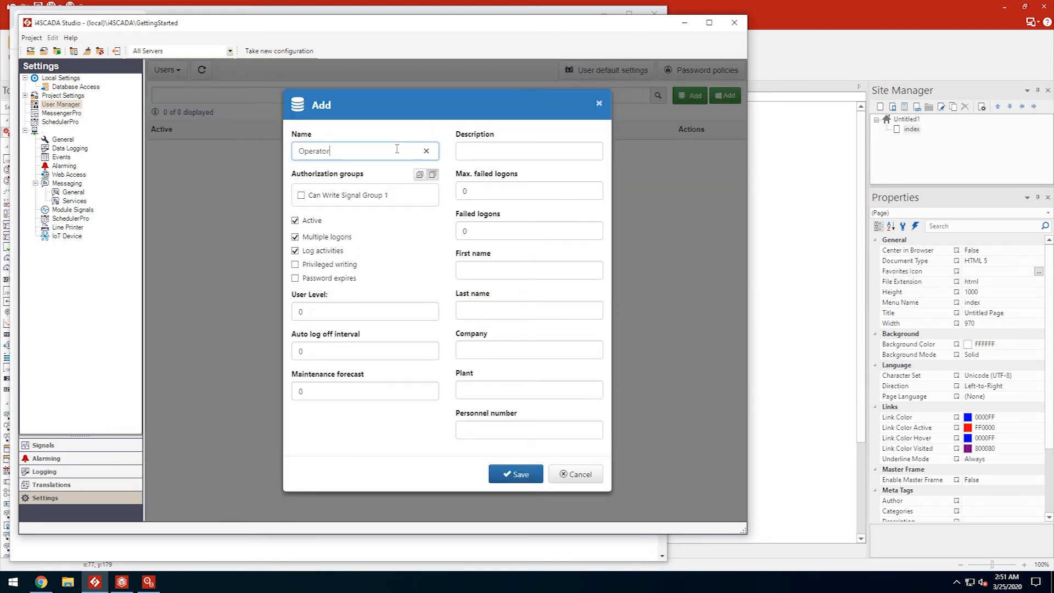
pyautogui.click(300, 195)
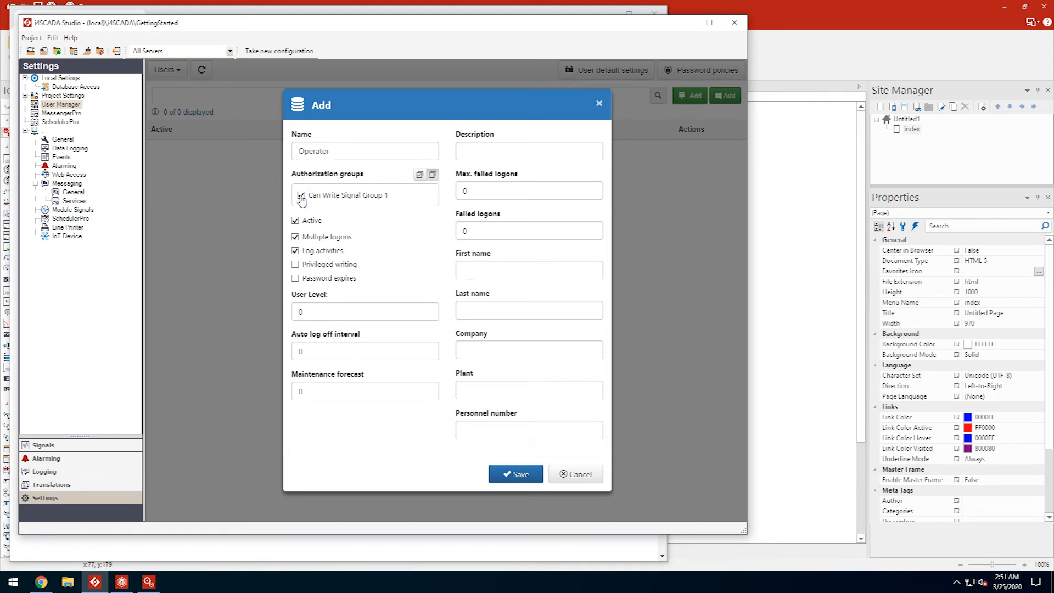
pyautogui.click(519, 474)
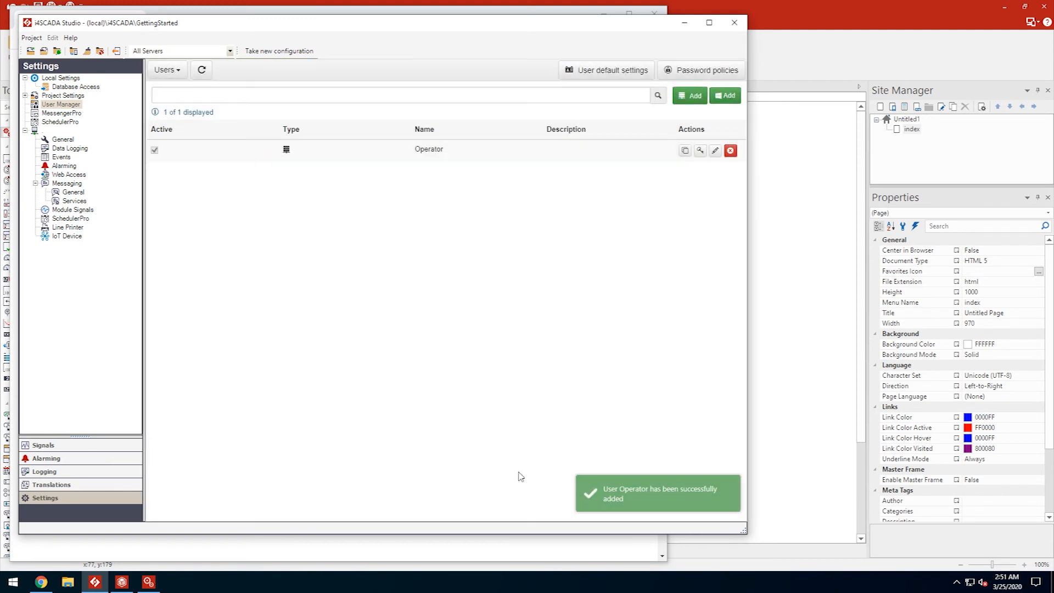
pyautogui.click(699, 150)
pyautogui.click(458, 270)
pyautogui.write('••••••••••')
pyautogui.press('Tab')
pyautogui.write('••••••••••')
pyautogui.click(514, 353)
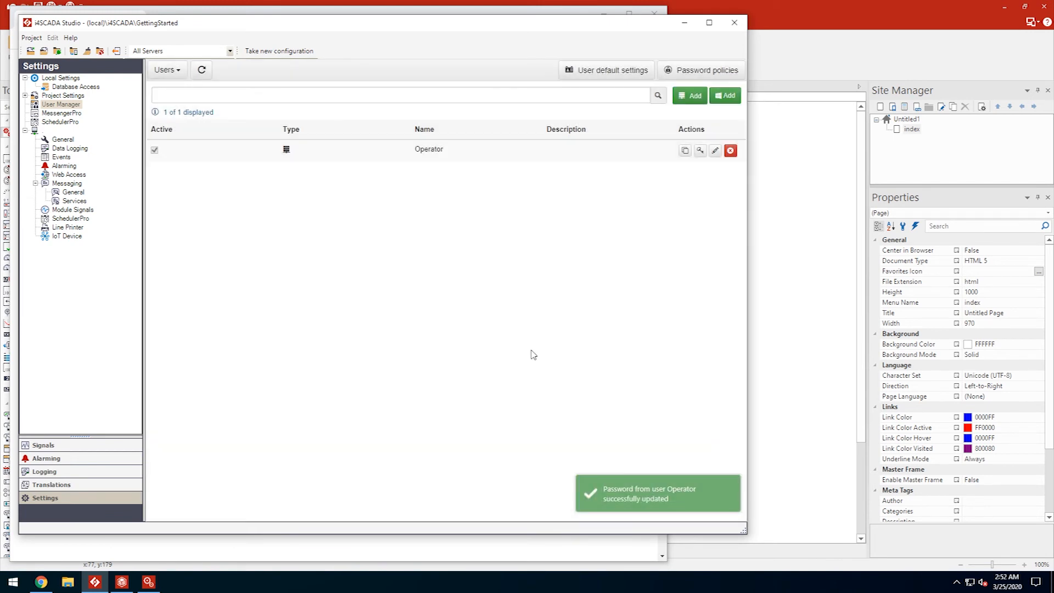
# - Add user NotOperator and give it a password
pyautogui.click(690, 95)
pyautogui.click(366, 146)
pyautogui.write('NotOperator')
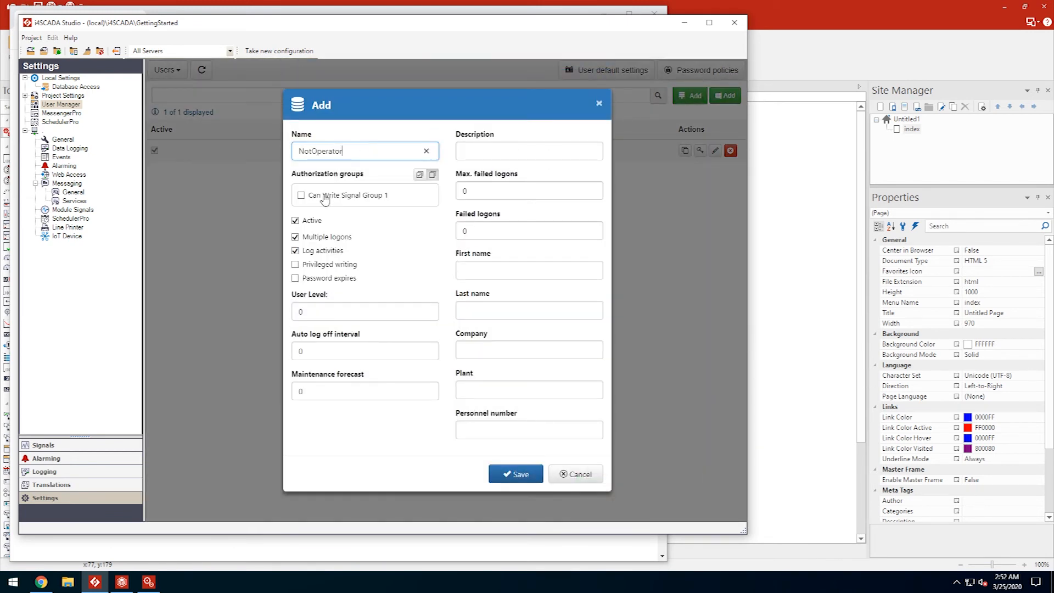
pyautogui.click(516, 474)
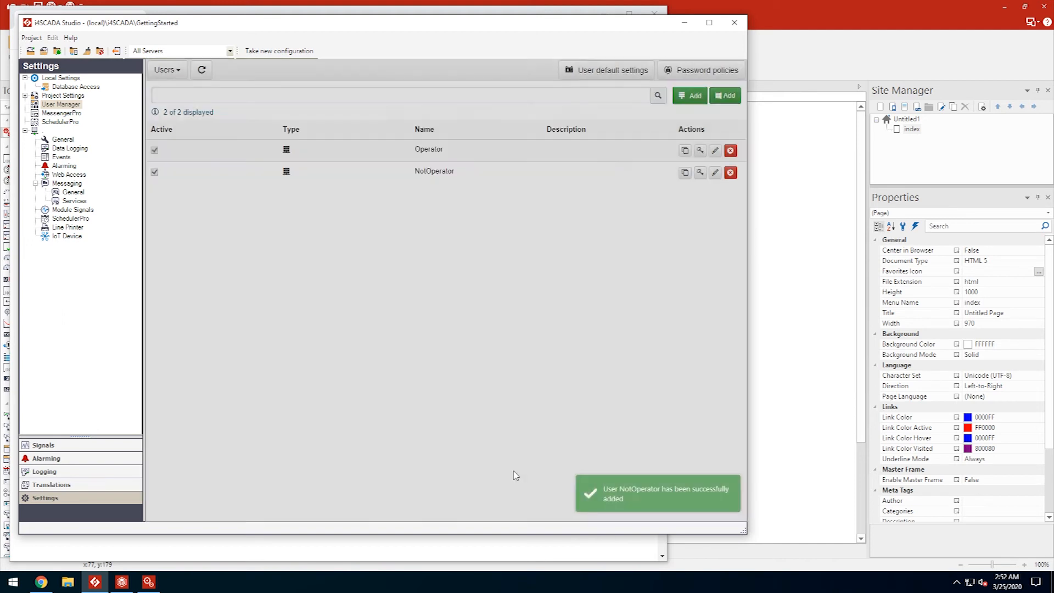
pyautogui.click(700, 173)
pyautogui.click(397, 266)
pyautogui.write('••••••••••')
pyautogui.press('Tab')
pyautogui.write('••••••••••')
pyautogui.click(490, 358)
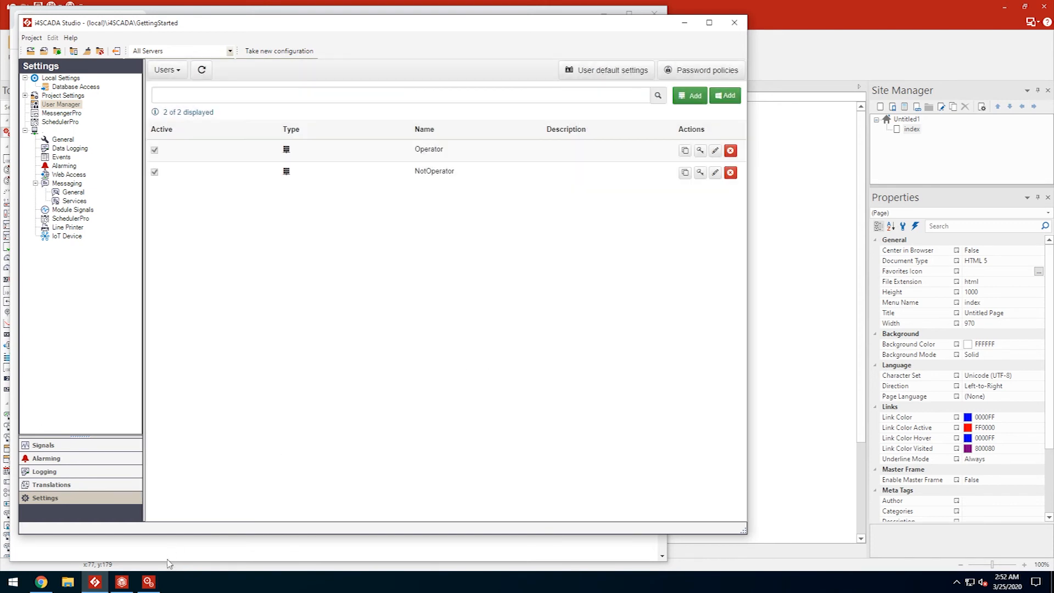
pyautogui.click(149, 582)
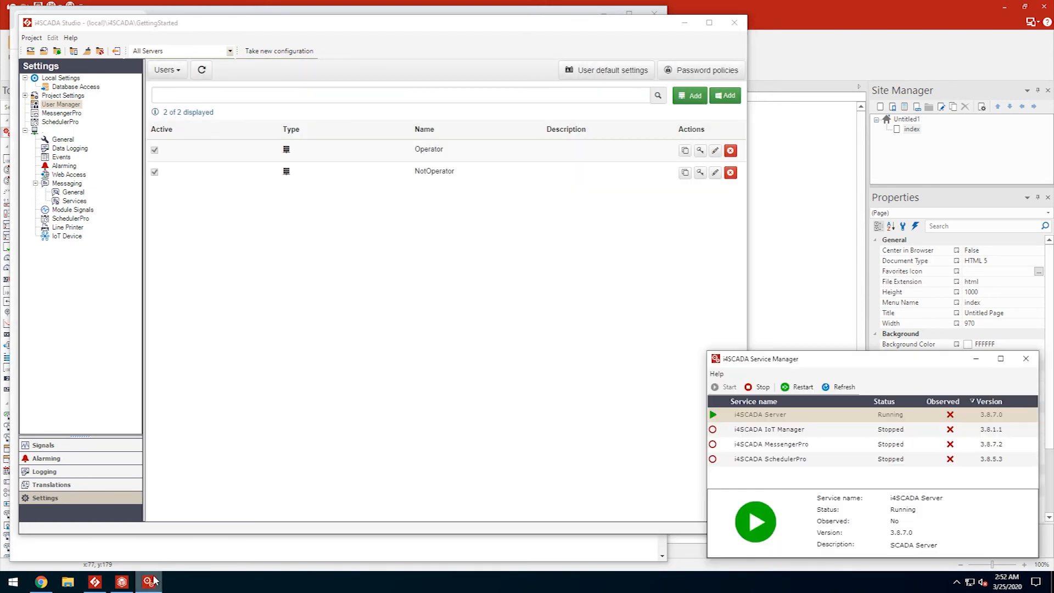
# - Restart the i4SCADA Server service, then return to Studio and SmartEditor
pyautogui.click(803, 387)
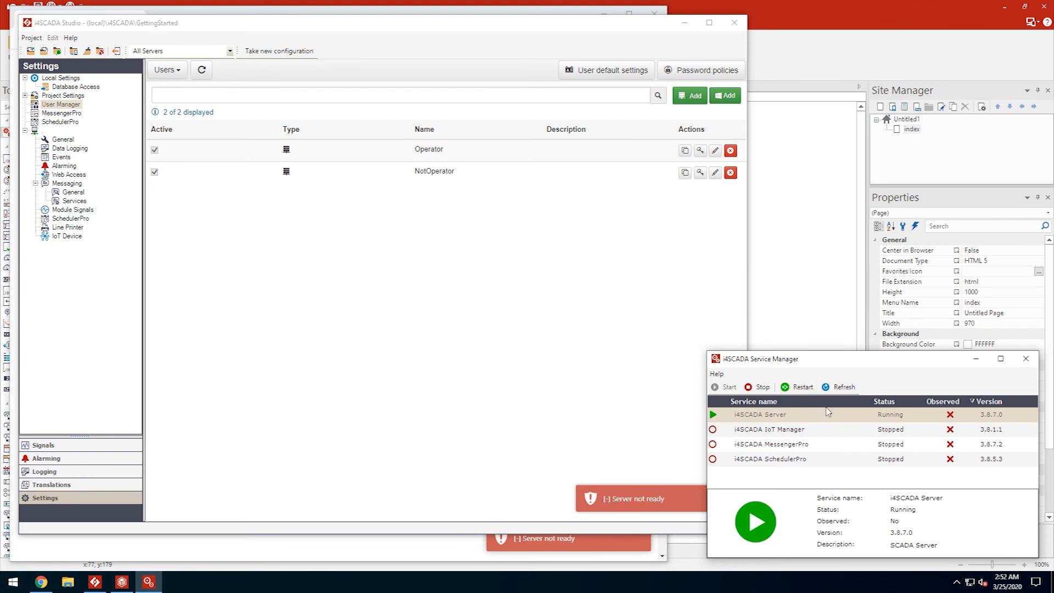
pyautogui.click(609, 342)
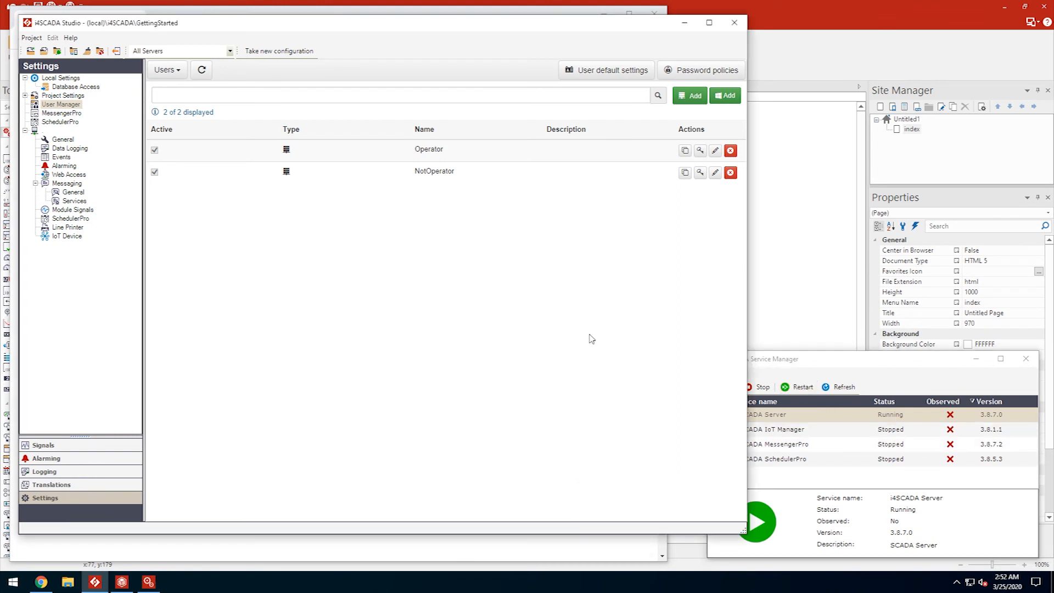
pyautogui.click(768, 11)
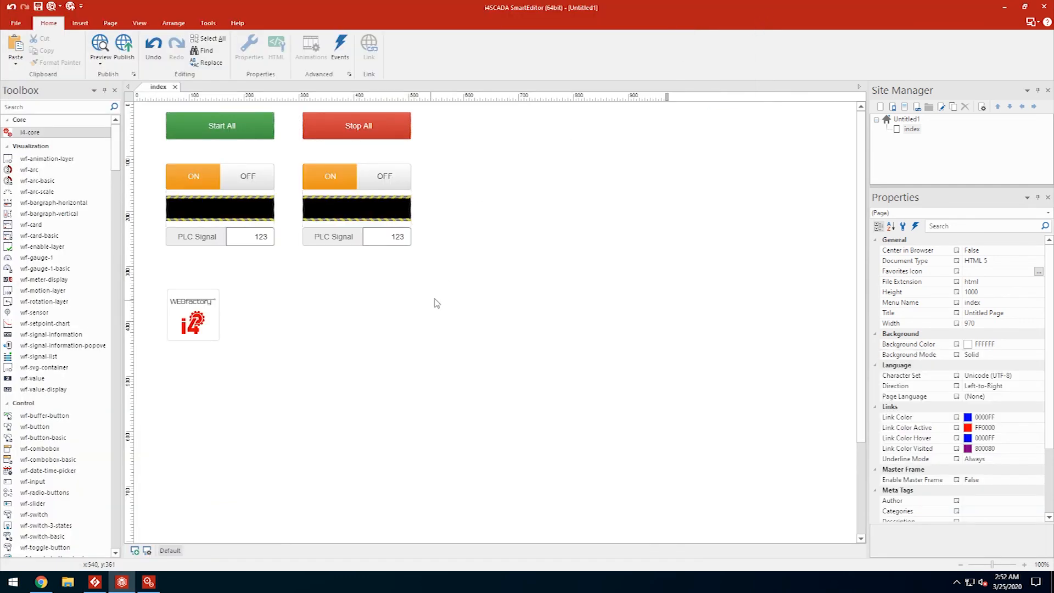
# - Place a wf-user-login control from the Toolbox below the PLC Signal fields
pyautogui.click(47, 107)
pyautogui.write('login')
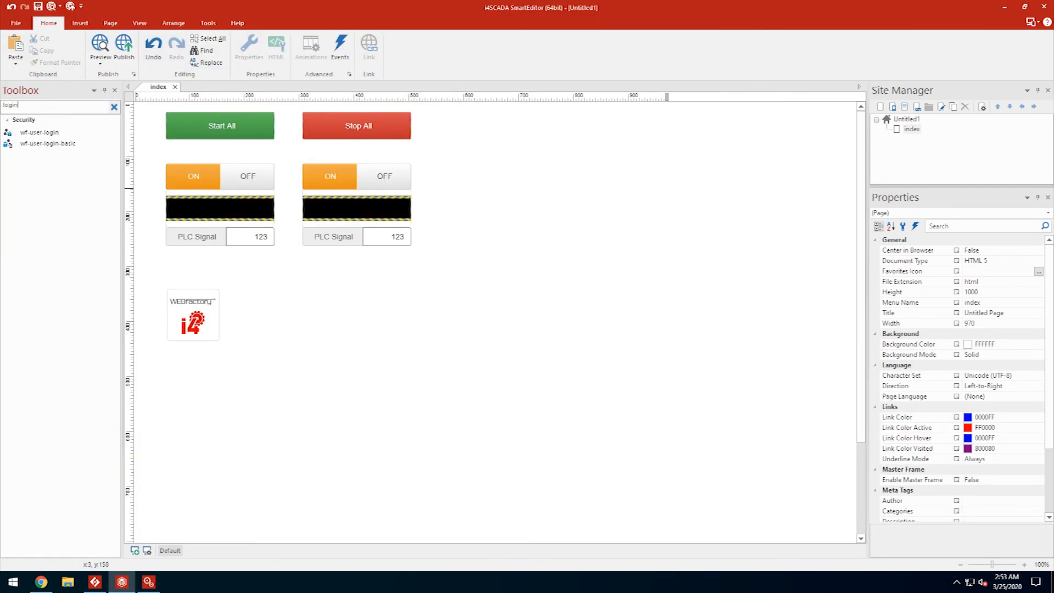
pyautogui.moveTo(39, 133); pyautogui.dragTo(310, 333)
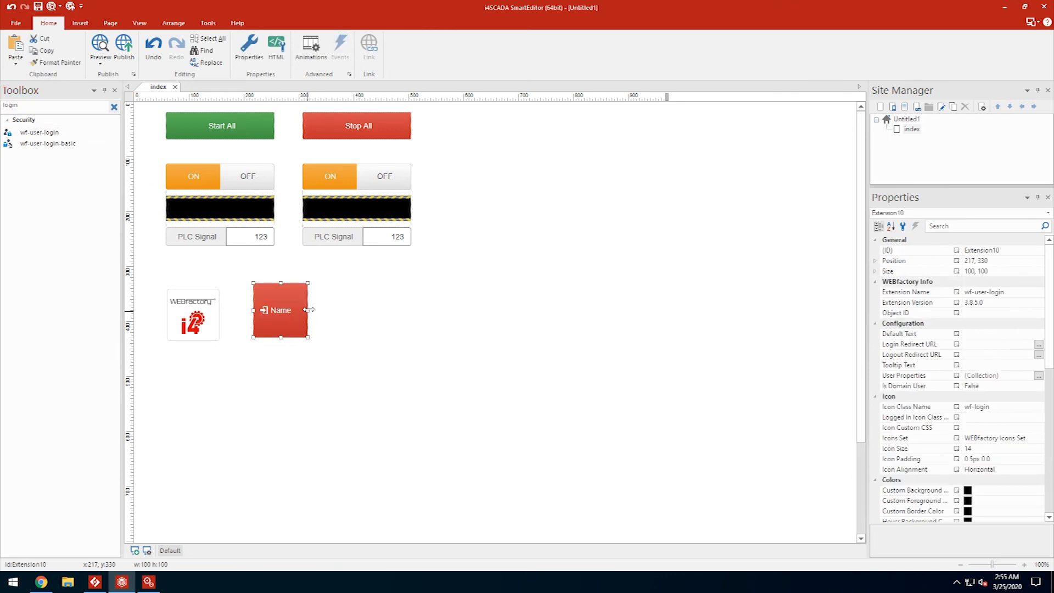
pyautogui.moveTo(320, 294); pyautogui.dragTo(302, 280)
# - Publish the entire website to localhost/i4scada and view it in the browser
pyautogui.click(124, 47)
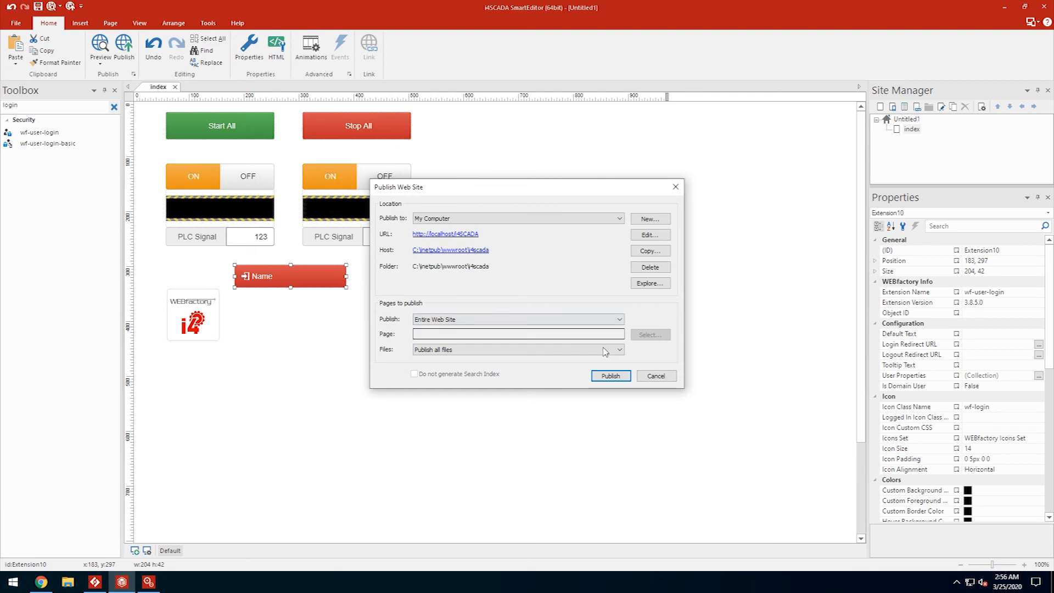
pyautogui.click(609, 376)
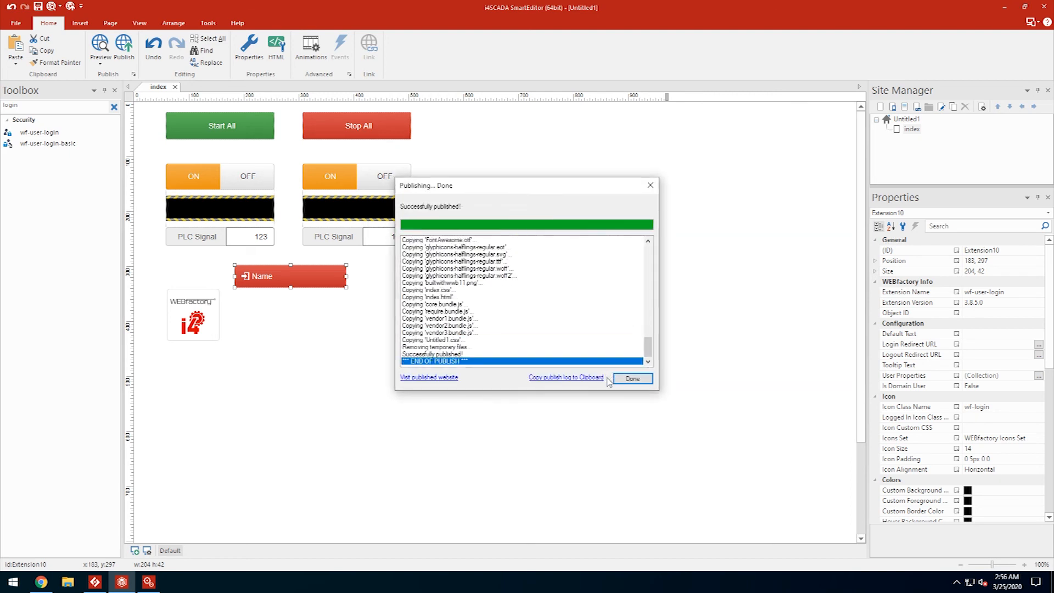
pyautogui.click(635, 381)
pyautogui.click(42, 582)
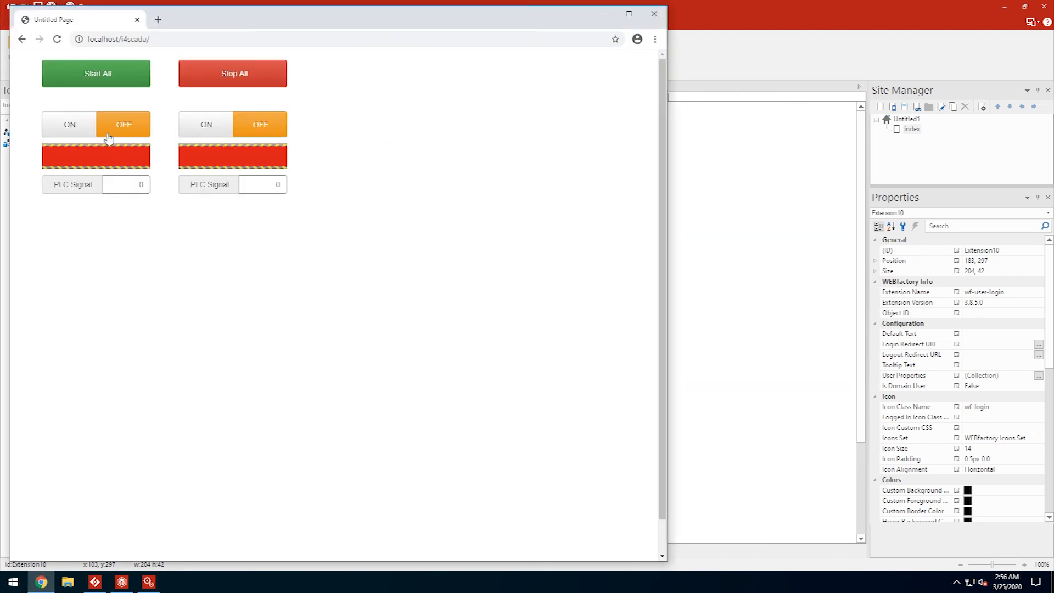
# - Reload the published page and try Start All and the switches while logged out
pyautogui.click(56, 39)
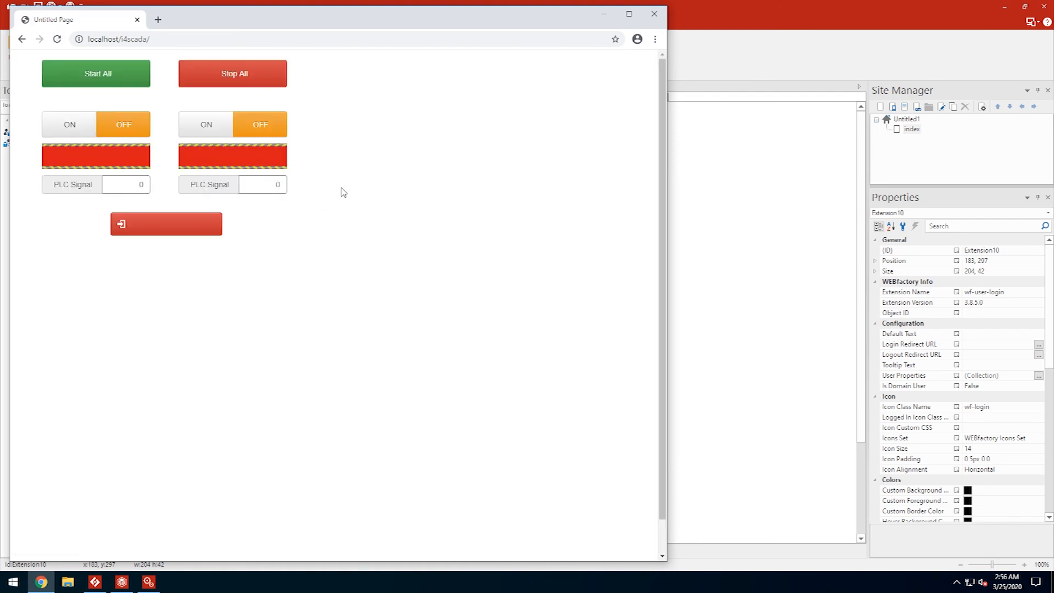
pyautogui.click(120, 79)
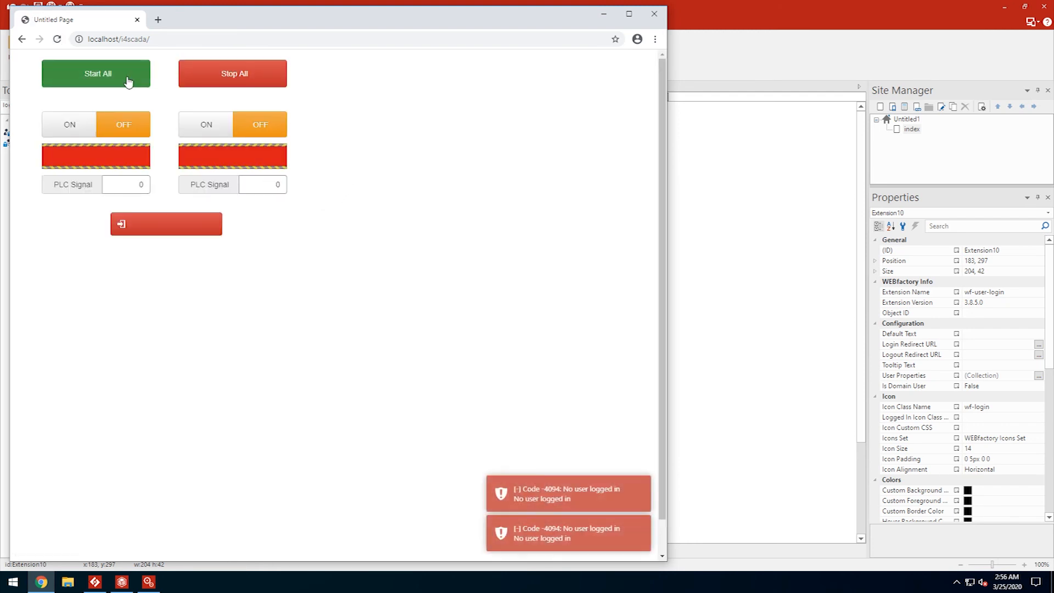
pyautogui.click(72, 132)
pyautogui.click(181, 137)
pyautogui.click(265, 128)
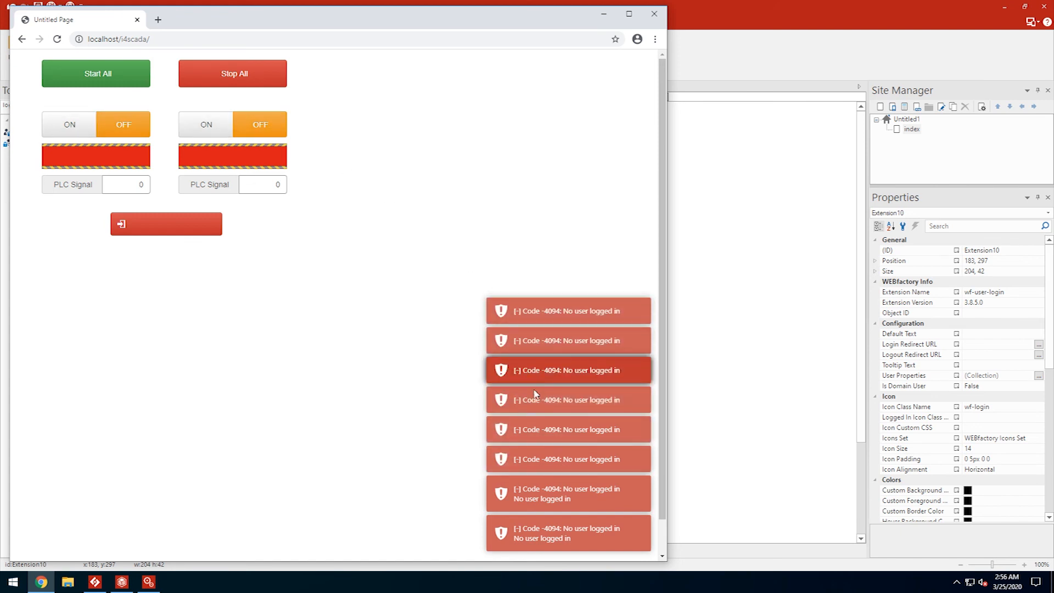
# - Log in to the web client as Operator with its password
pyautogui.click(179, 229)
pyautogui.click(171, 273)
pyautogui.write('Operator')
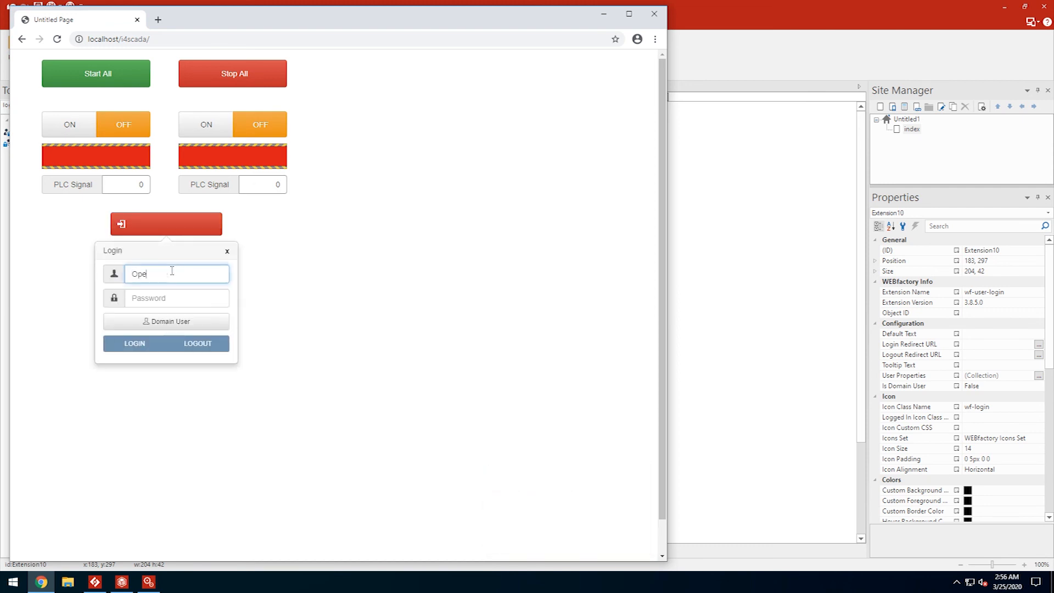
pyautogui.press('Tab')
pyautogui.write('1234•••••')
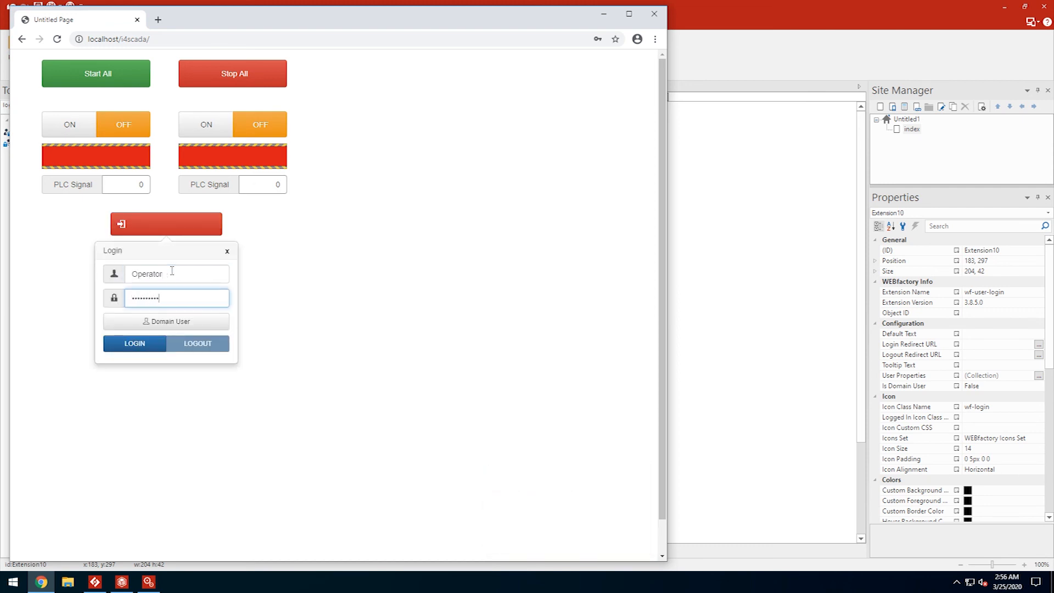
pyautogui.click(137, 348)
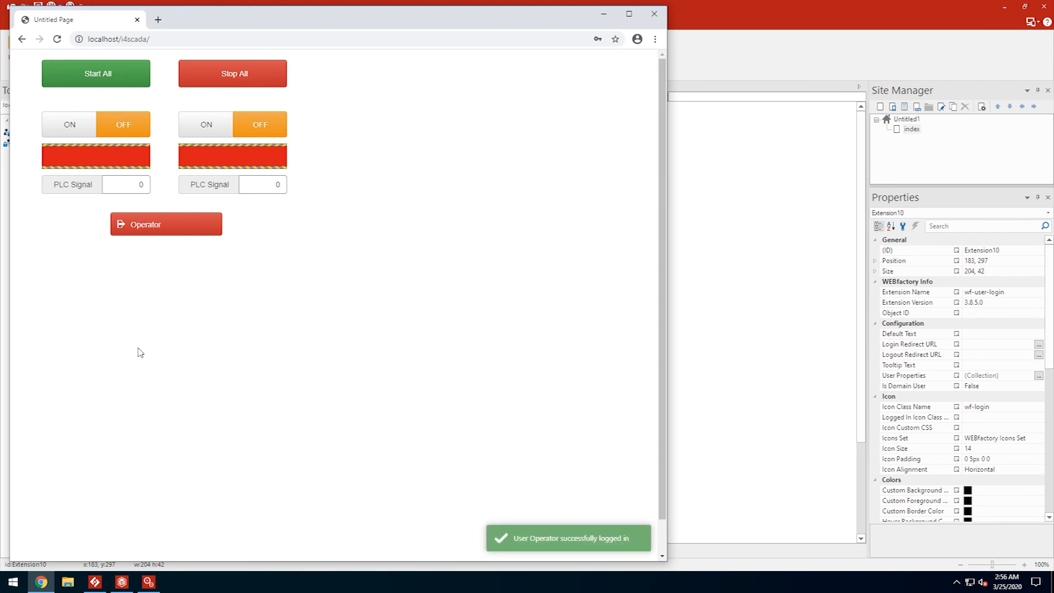
# - Start all conveyors, toggle the second off and on, switch the first off, then log out
pyautogui.click(108, 77)
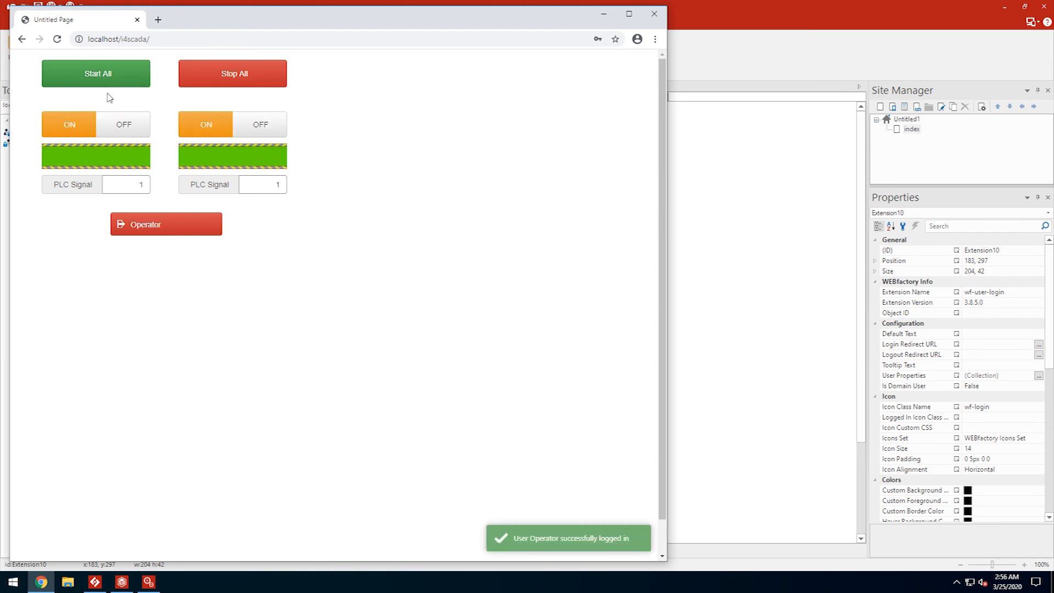
pyautogui.click(269, 126)
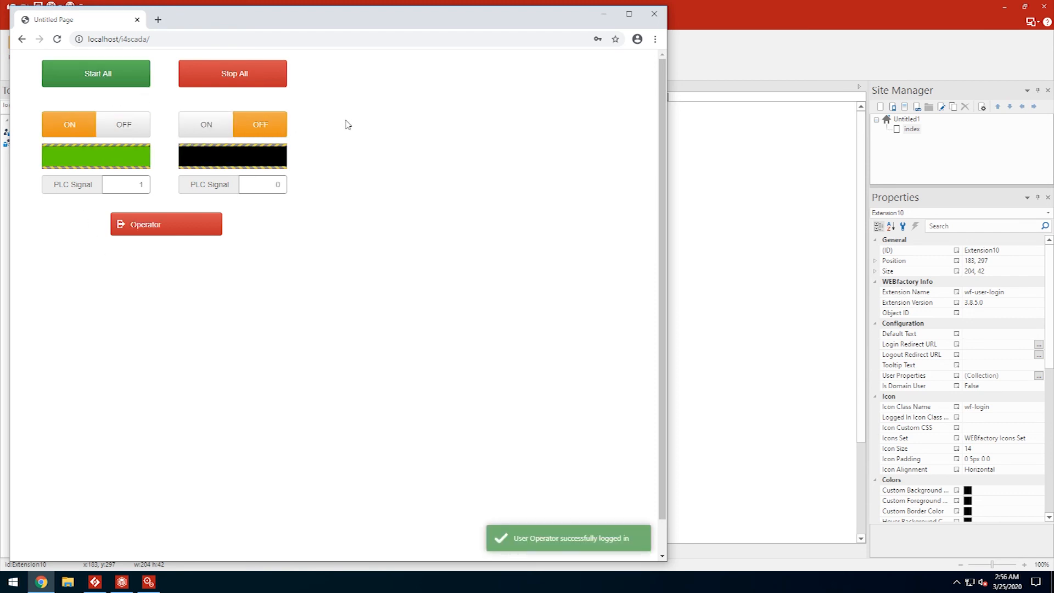
pyautogui.click(204, 125)
pyautogui.click(127, 126)
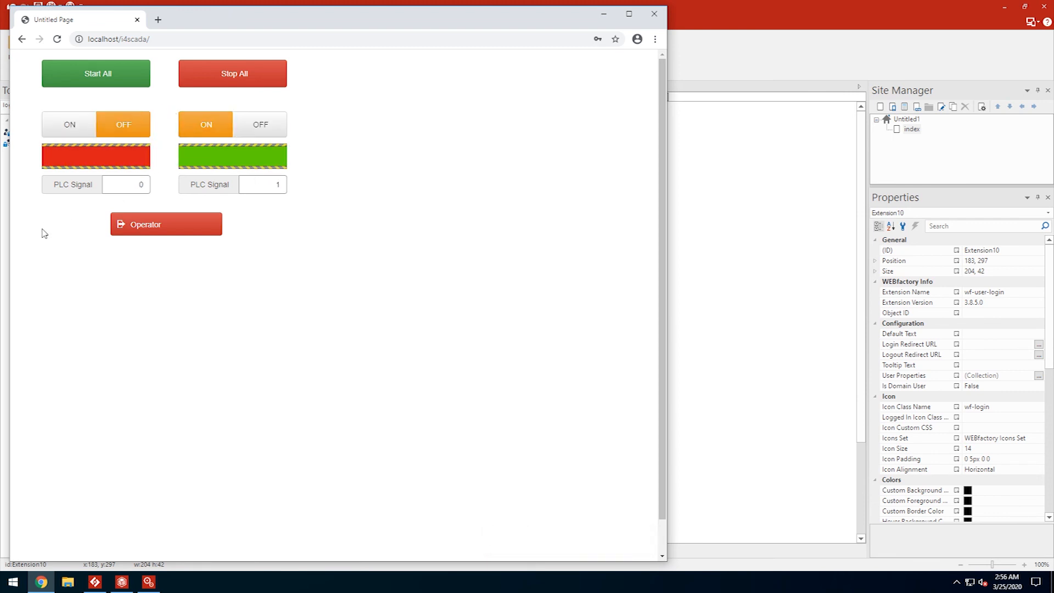
pyautogui.click(176, 229)
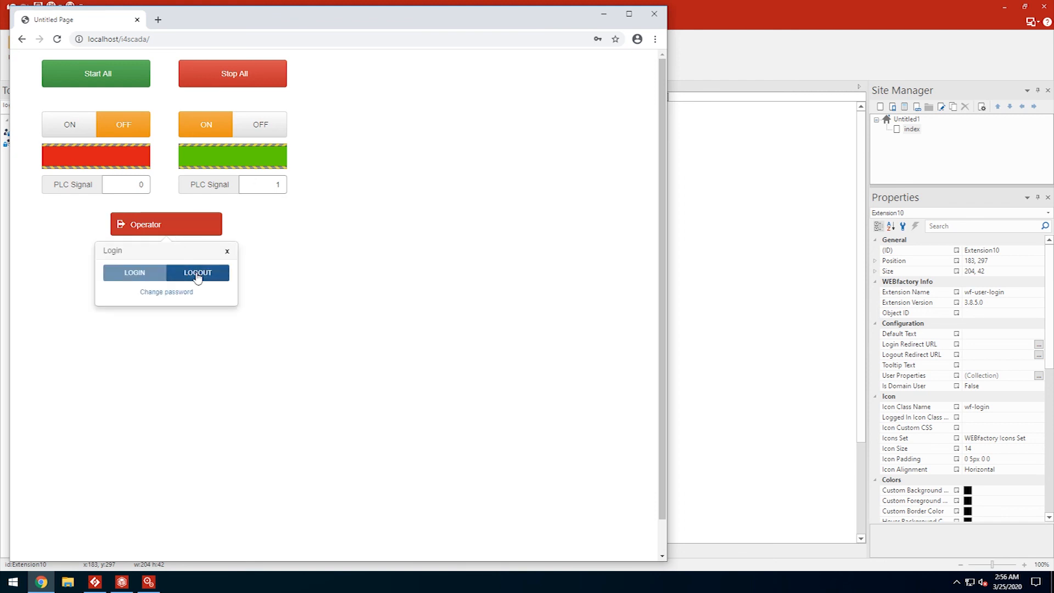
pyautogui.click(198, 275)
pyautogui.click(165, 229)
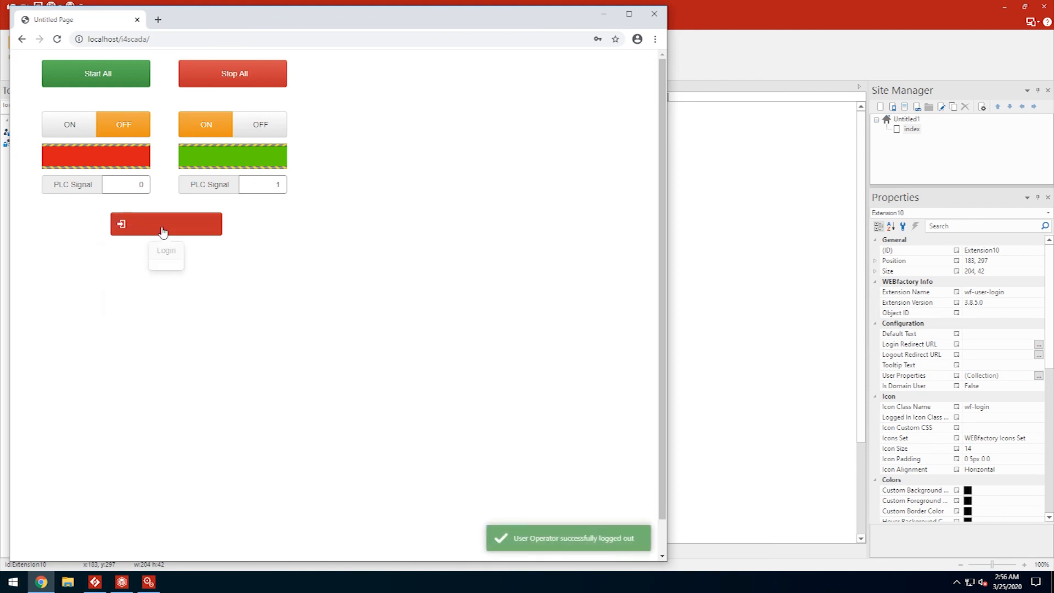
# - Log in as NotOperator, then try the first conveyor's ON and Stop All, getting Code -4093 errors
pyautogui.click(215, 275)
pyautogui.write('NotOperator')
pyautogui.press('Tab')
pyautogui.write('1234567')
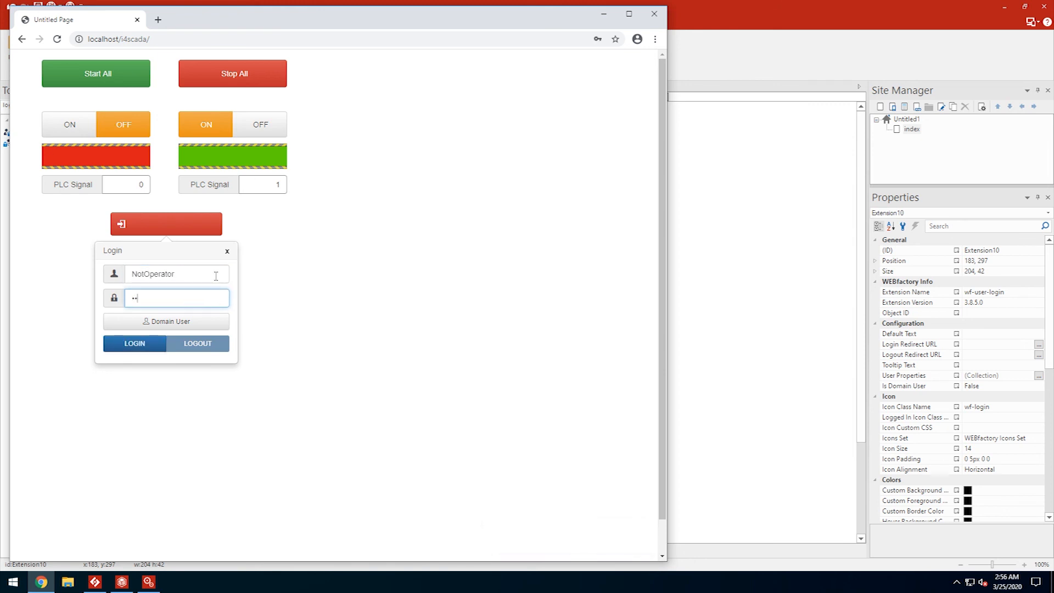
pyautogui.write('890')
pyautogui.click(130, 344)
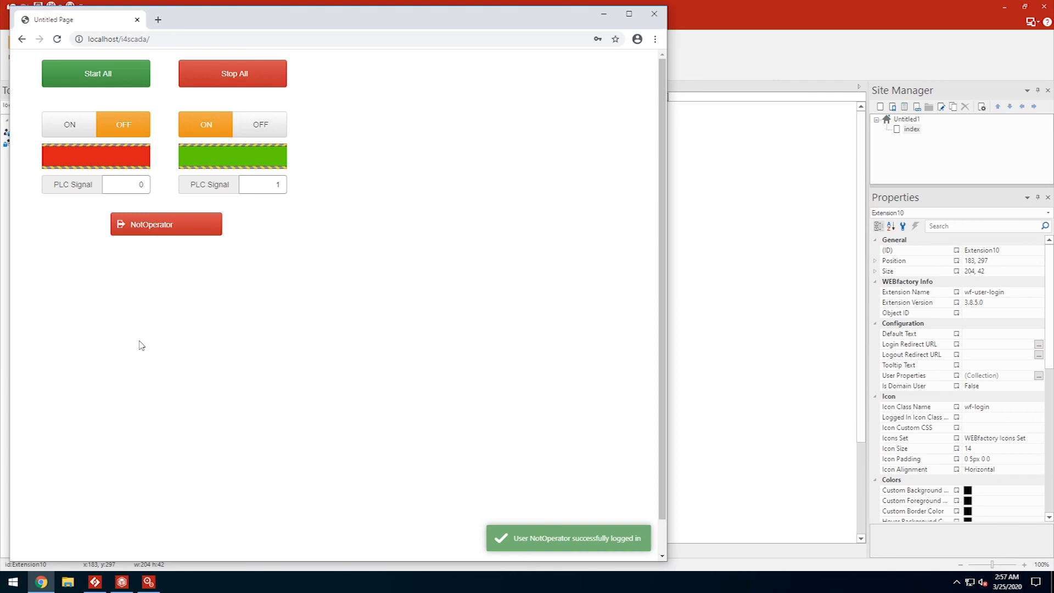
pyautogui.click(71, 125)
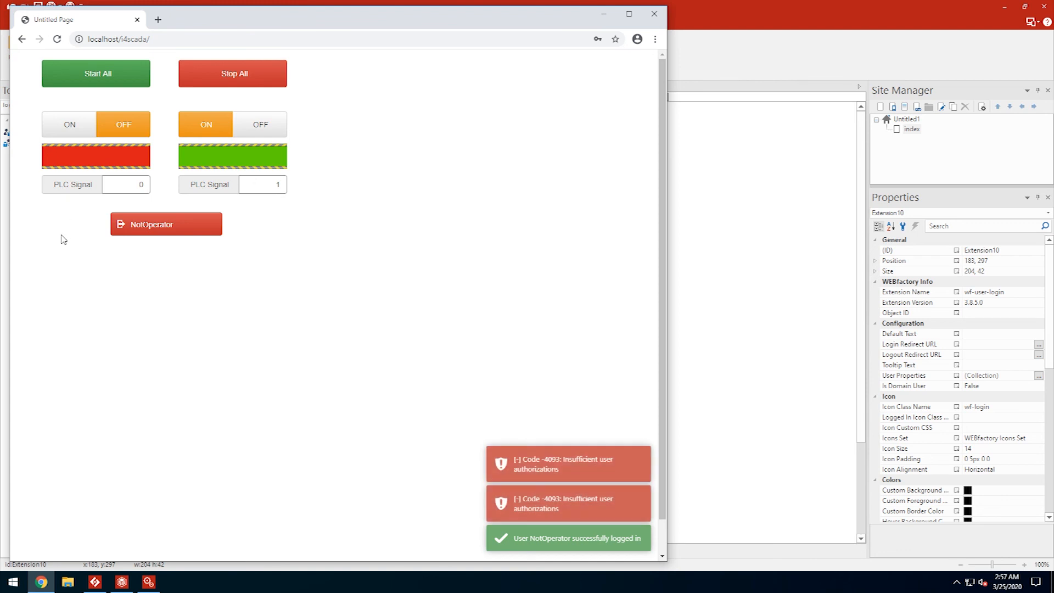
pyautogui.click(249, 76)
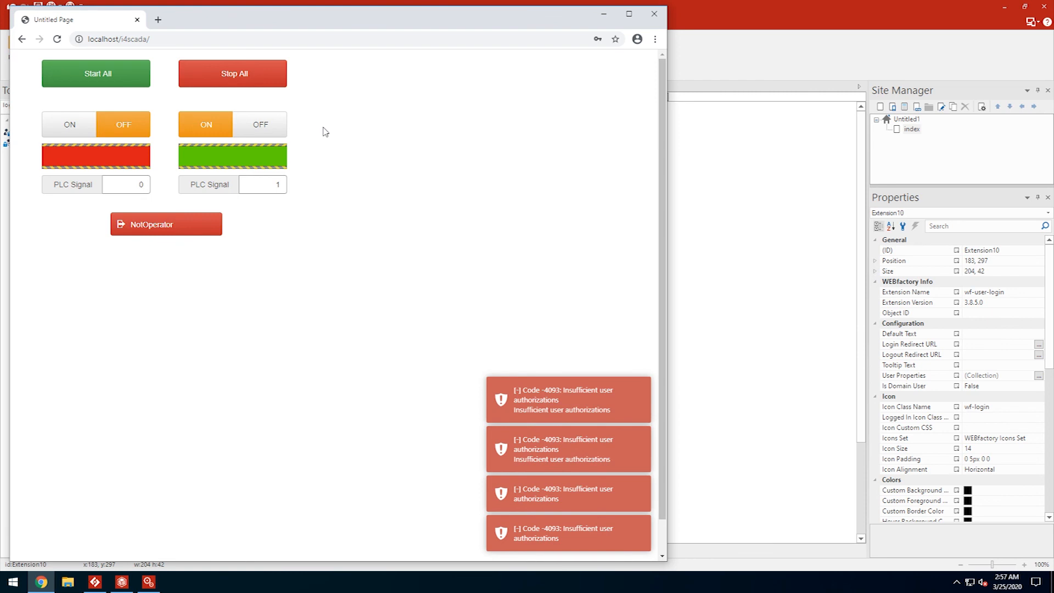